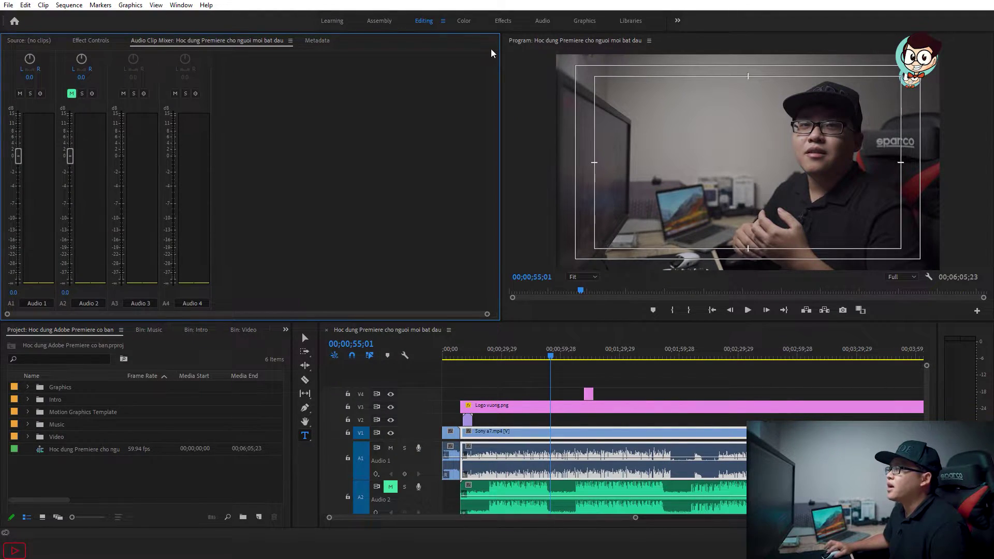
- Switch to the Audio workspace and return to the selection tool
click(539, 23)
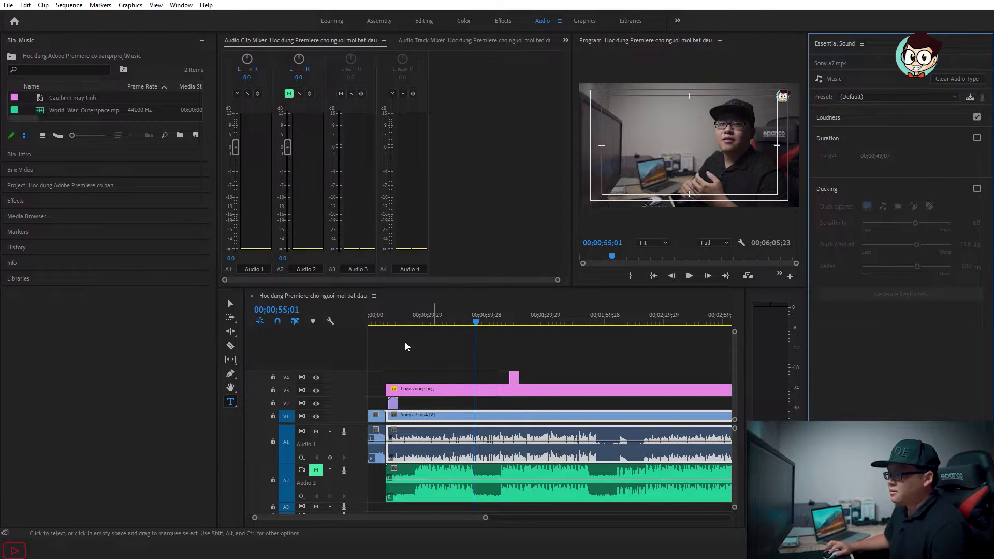
click(230, 304)
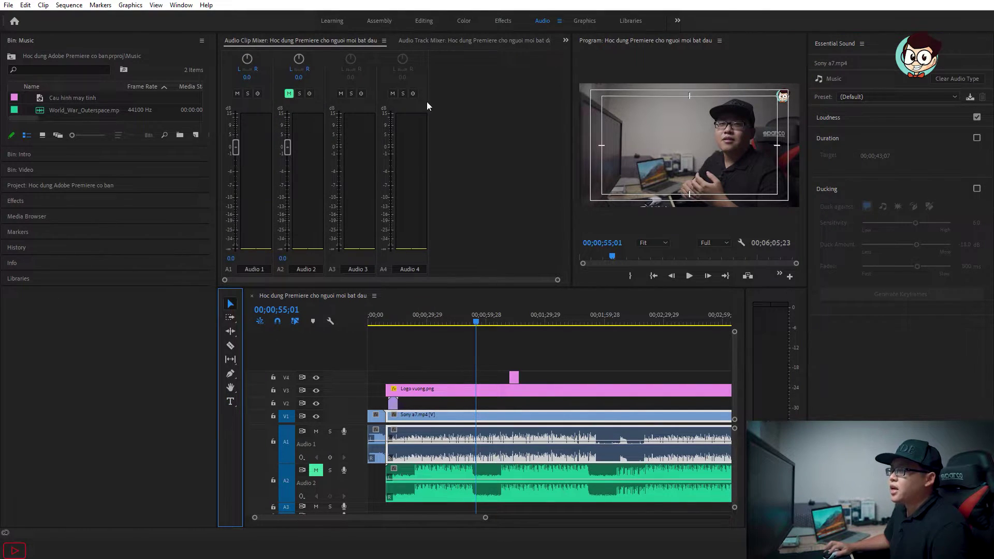
click(470, 130)
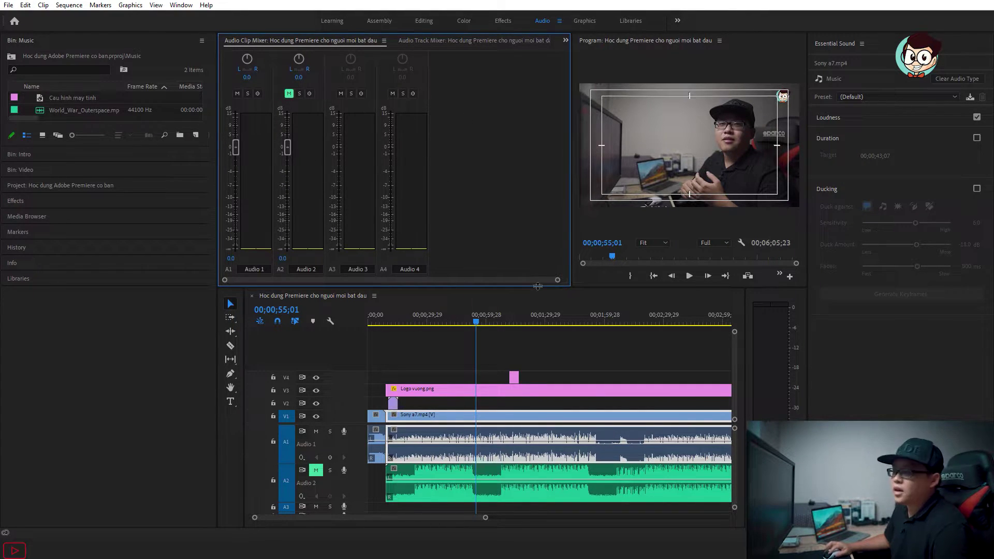
- Move the playhead back to about 15 seconds, unmute Audio 2, play, and select the music clip
mouse_move(425, 319)
mouse_down()
mouse_move(397, 320)
mouse_move(412, 319)
mouse_up()
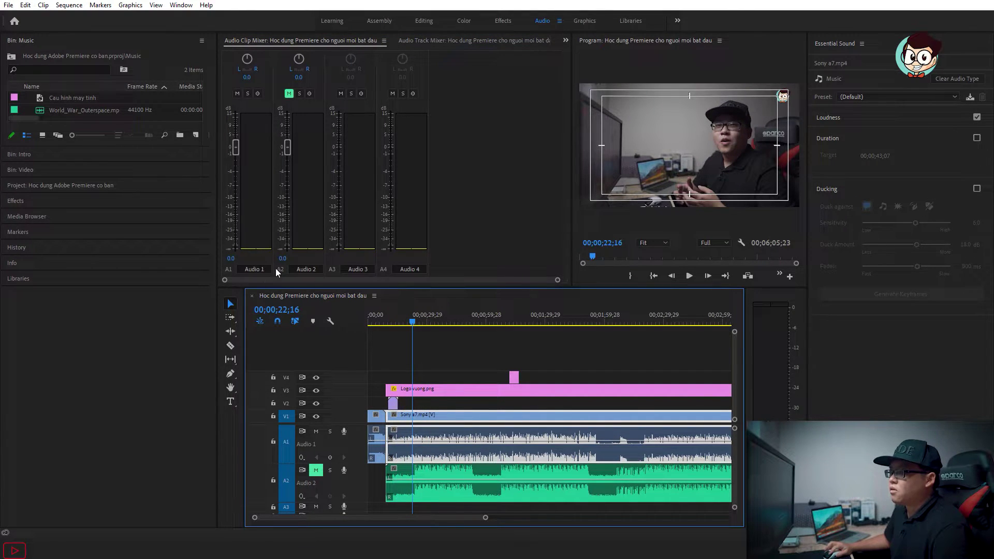
click(316, 470)
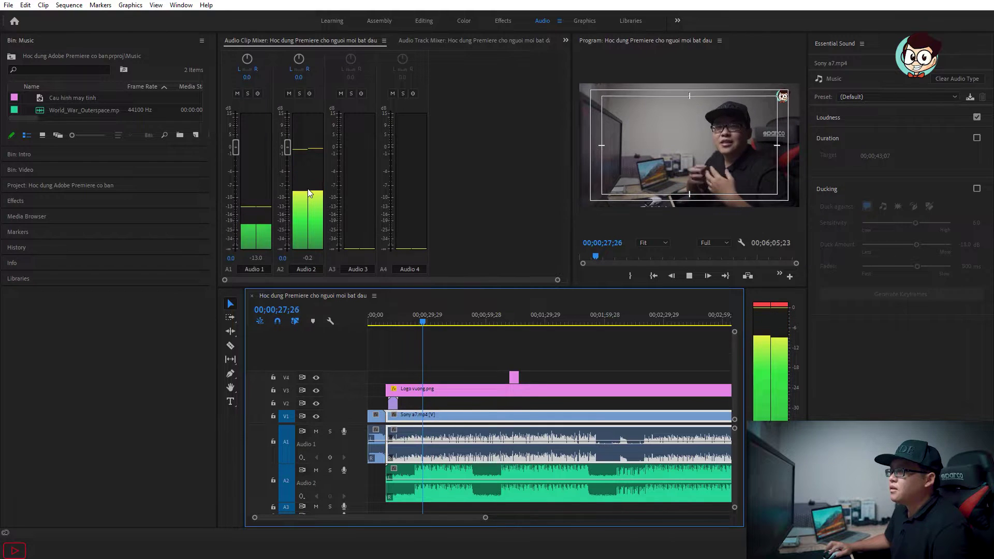
key(space)
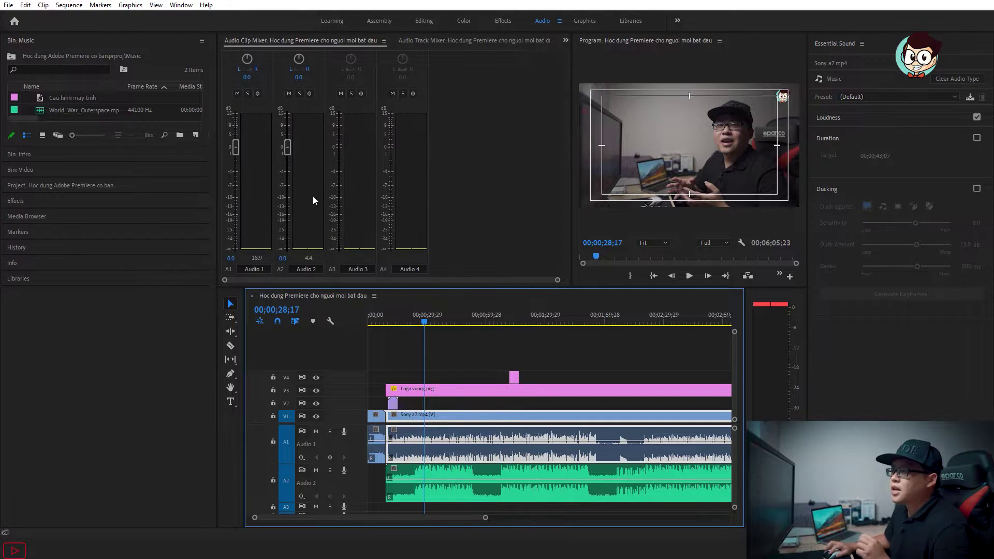
click(440, 475)
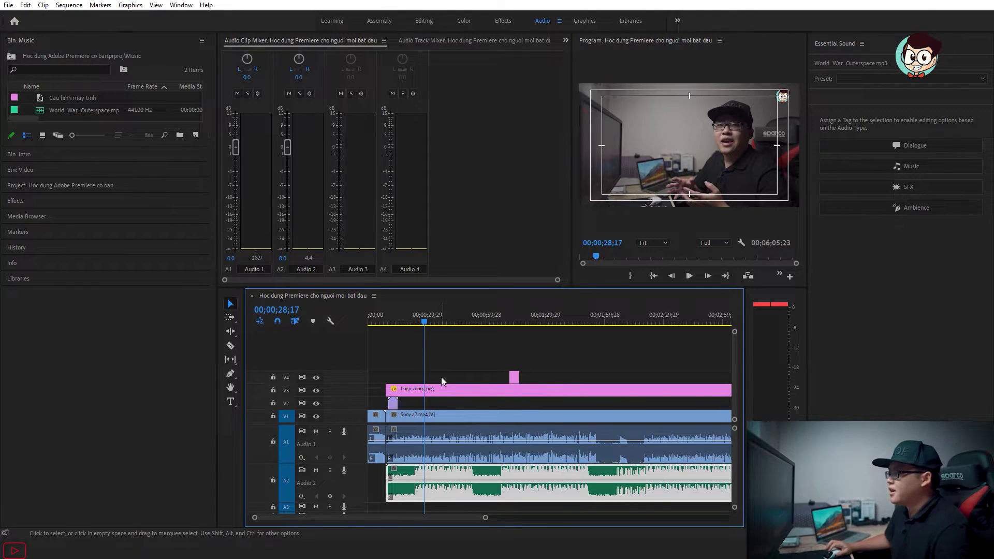
- Play the mix, then lower the Audio 2 music level to -10.4 dB
key(space)
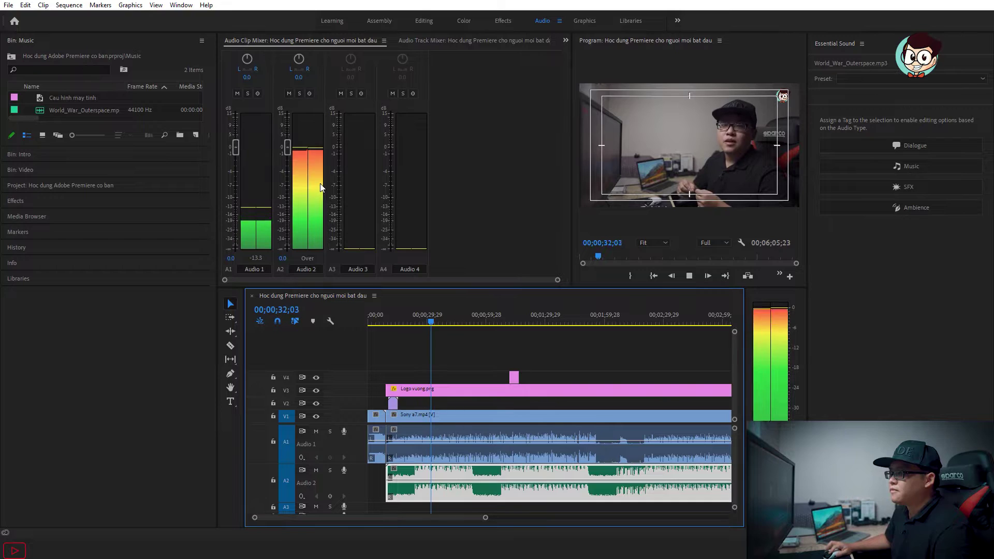
key(space)
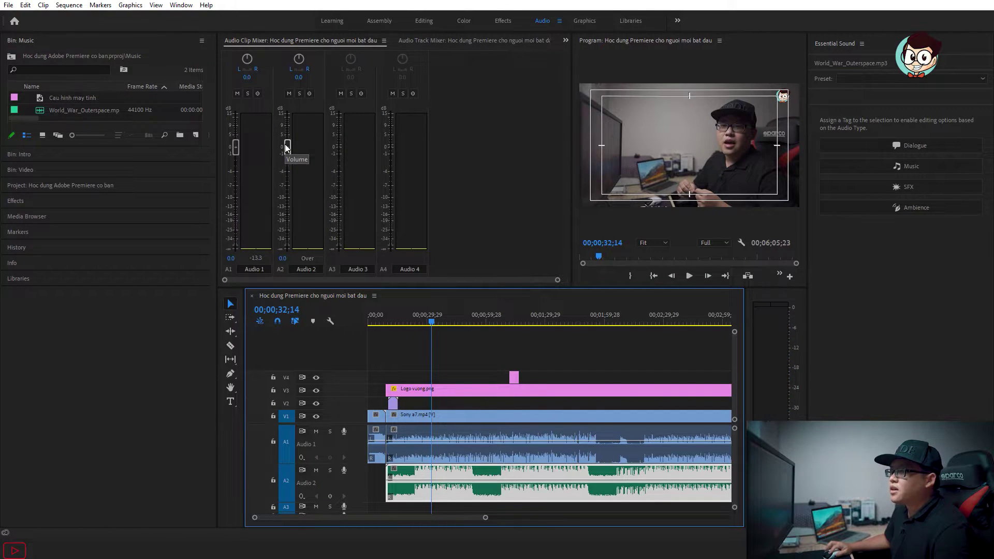
drag(288, 146, 292, 180)
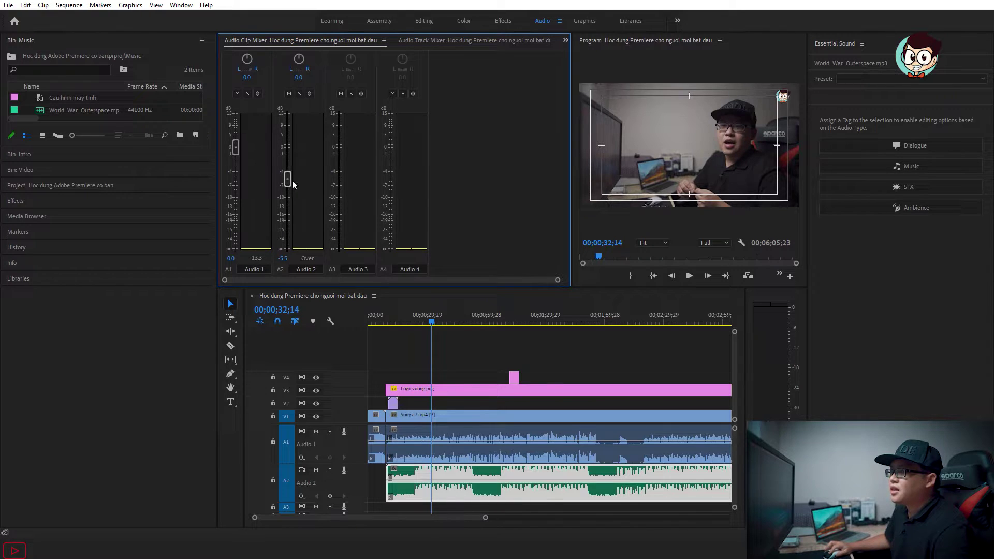
drag(292, 197, 292, 199)
- Raise the Audio 1 dialogue level to 9.2 dB, check playback, and save the project
click(435, 427)
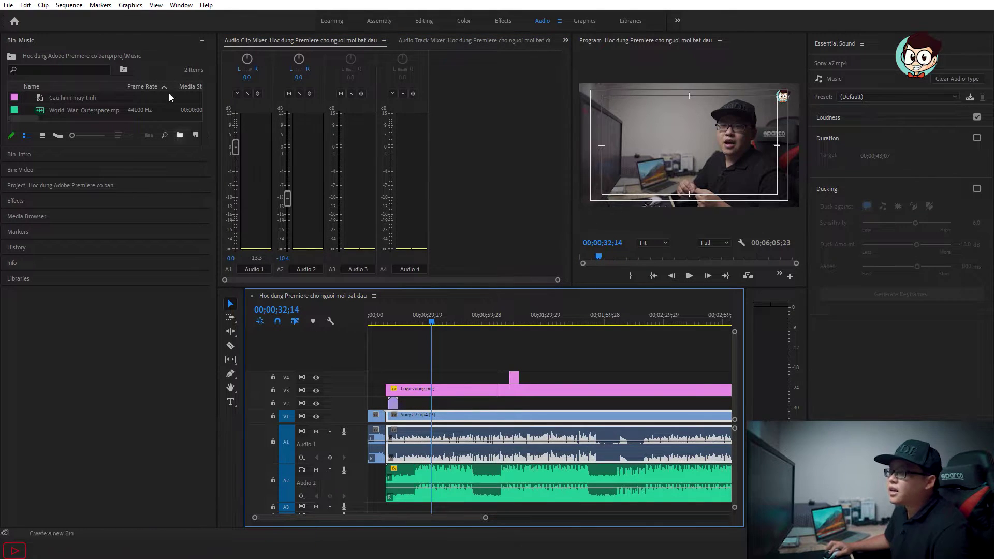
drag(234, 149, 237, 143)
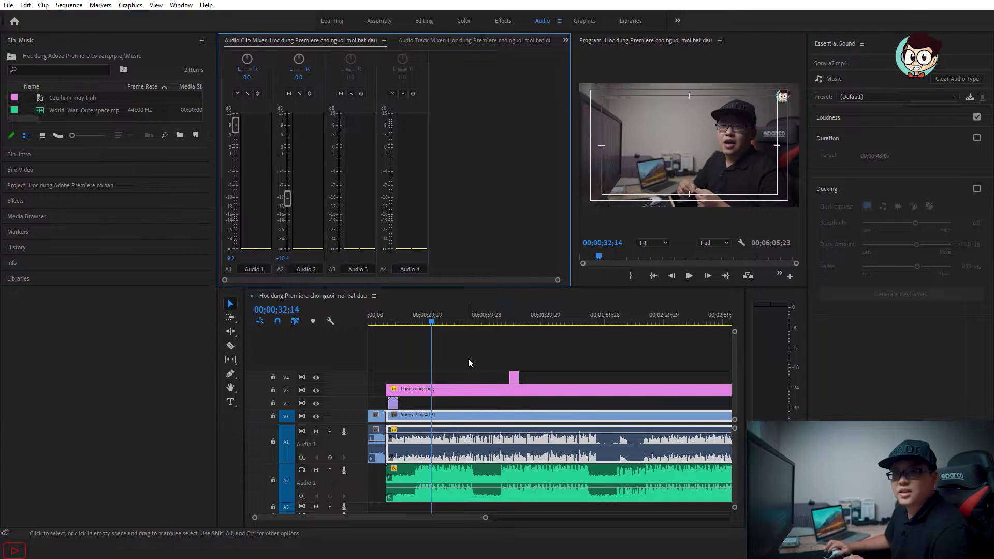
key(space)
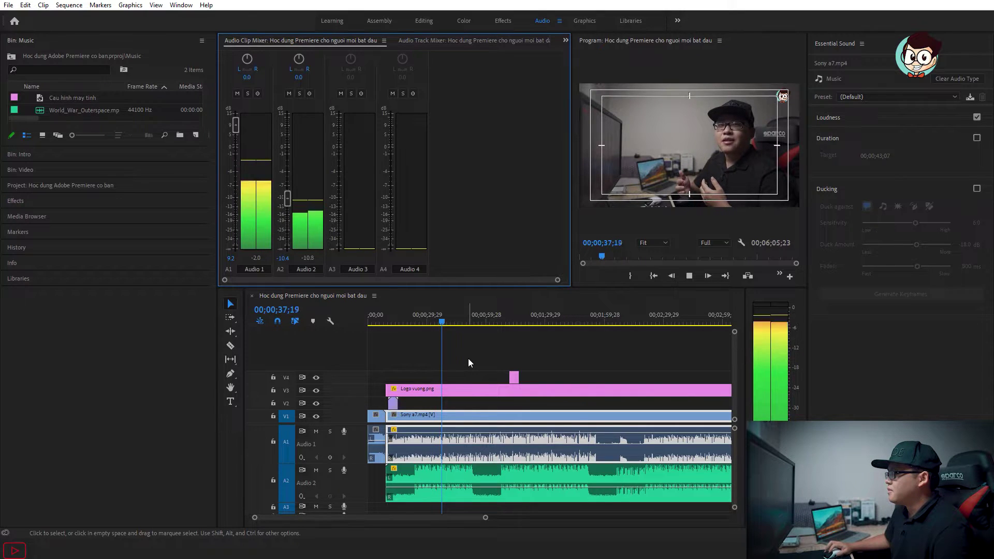
key(space)
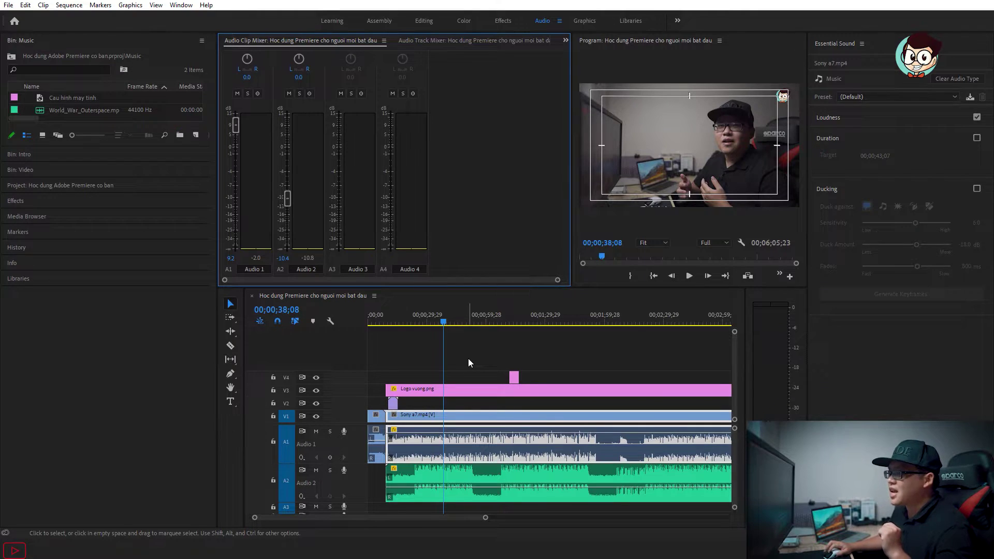
key(ctrl+s)
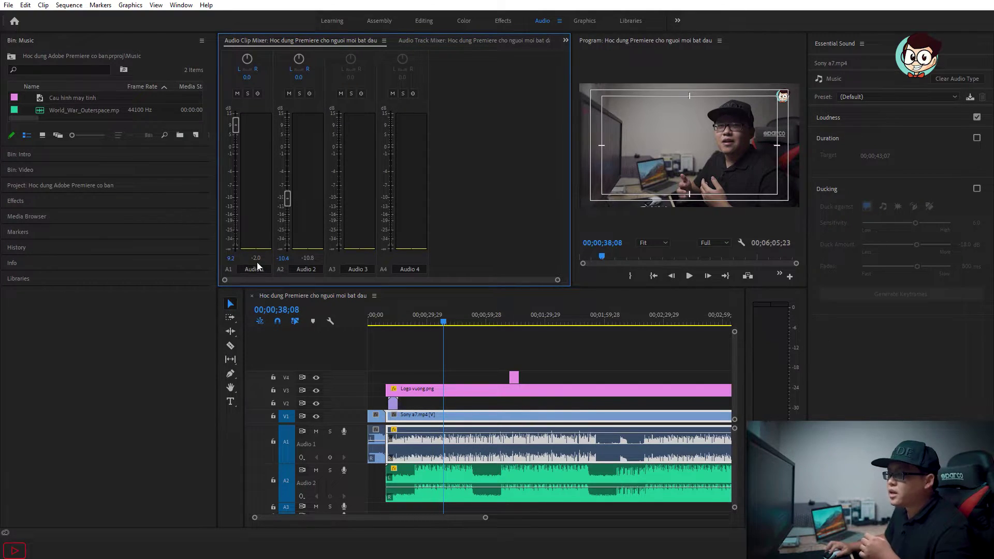
- Reset the Audio 1 and Audio 2 mixer levels to 0 dB
double_click(229, 258)
text(0)
key(Return)
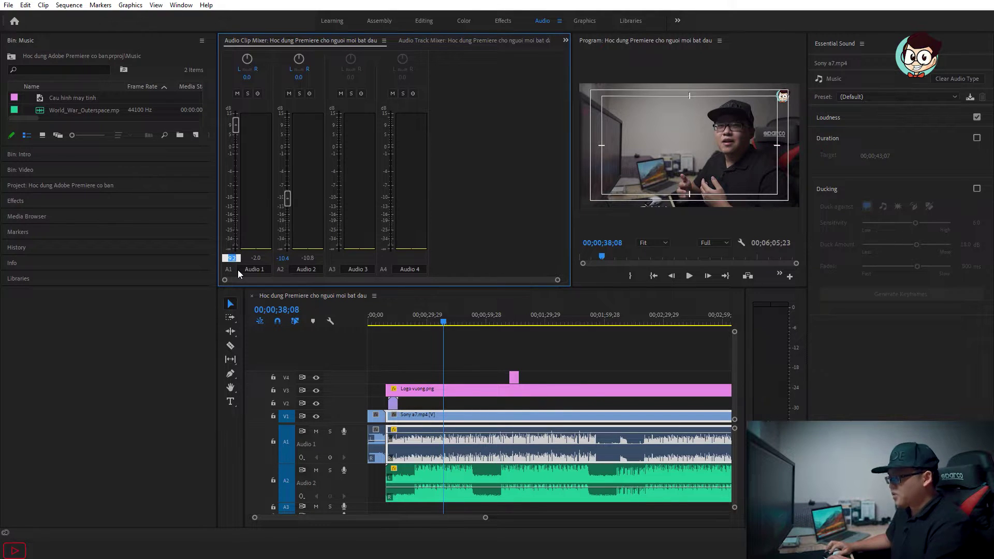
text(0)
key(Return)
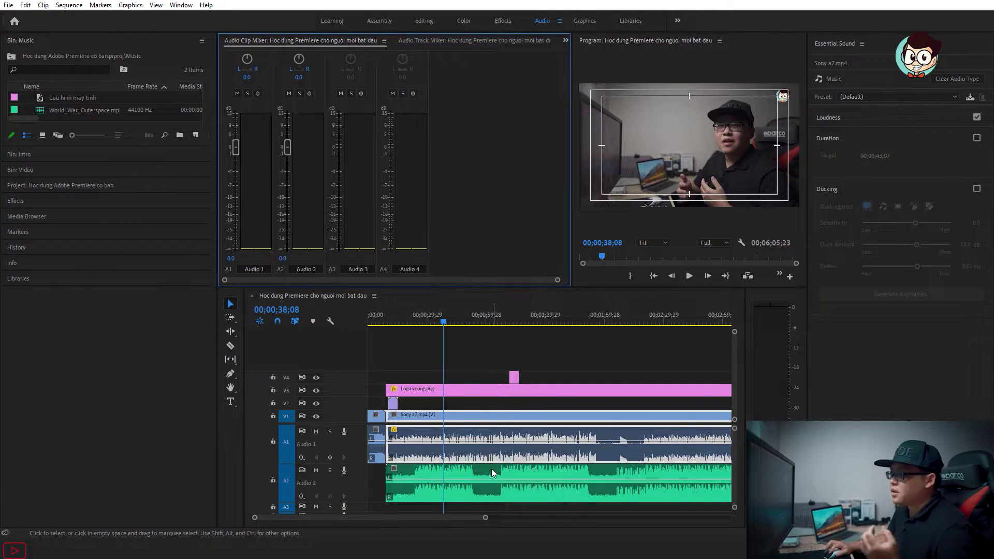
- Select Sony a7.mp4 and clear its Music audio type in Essential Sound
click(469, 483)
click(483, 421)
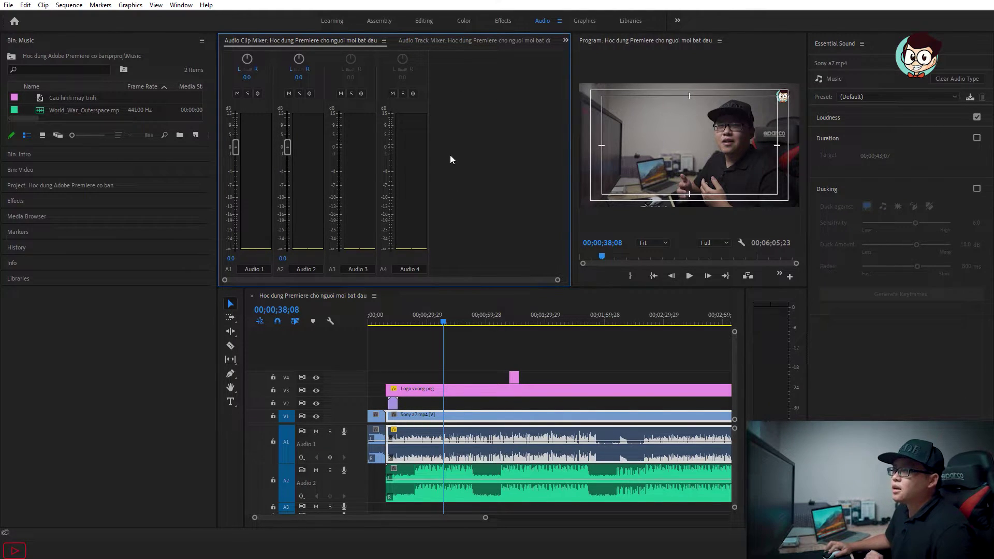
click(420, 477)
click(416, 457)
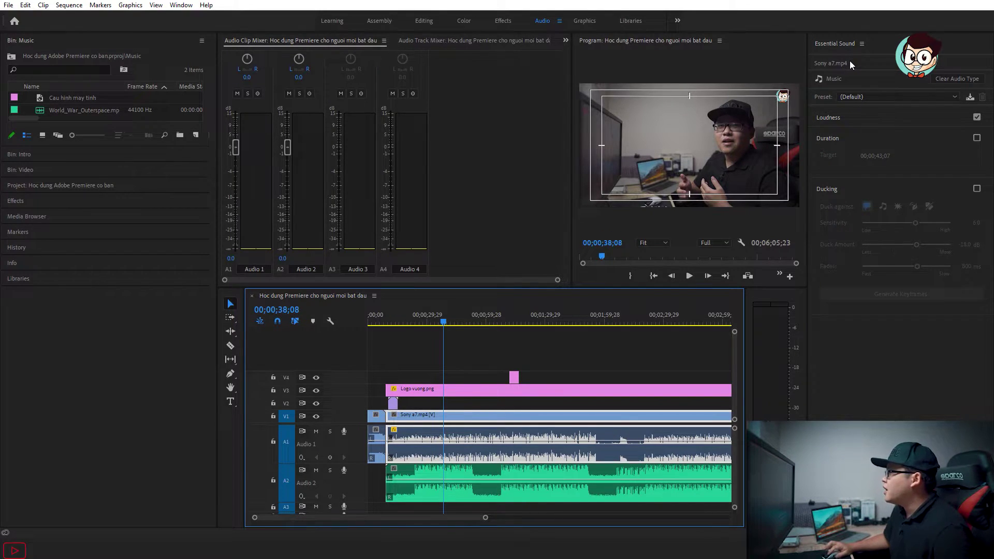
click(849, 61)
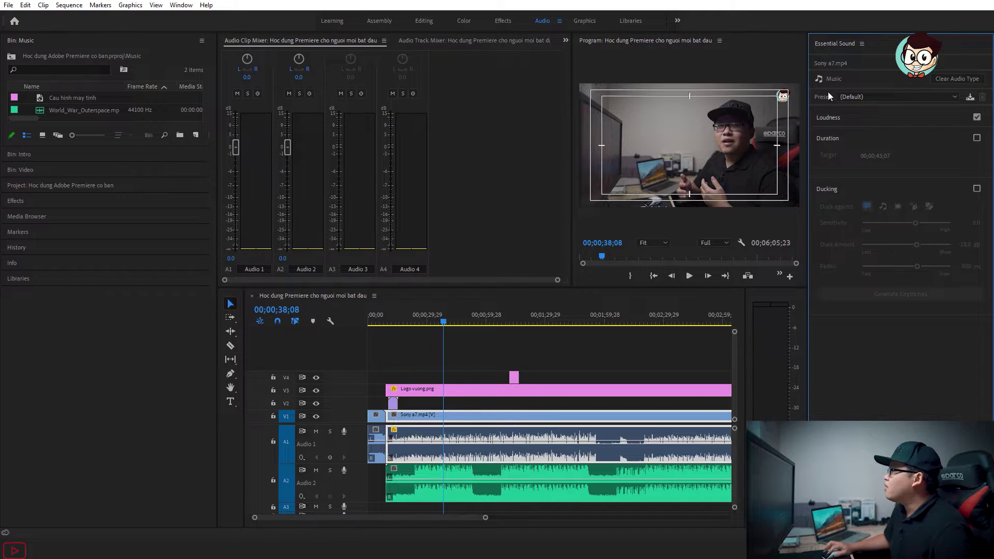
click(714, 346)
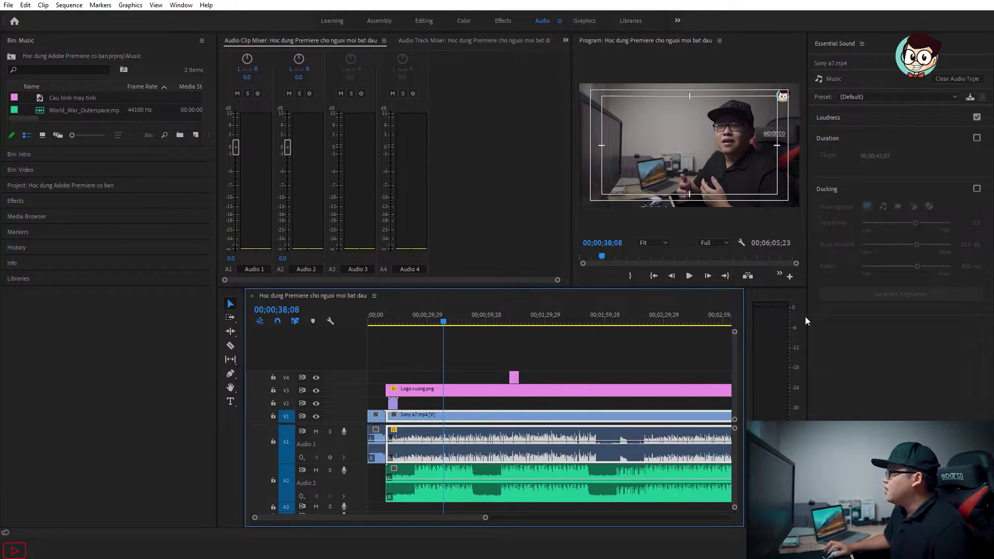
click(834, 80)
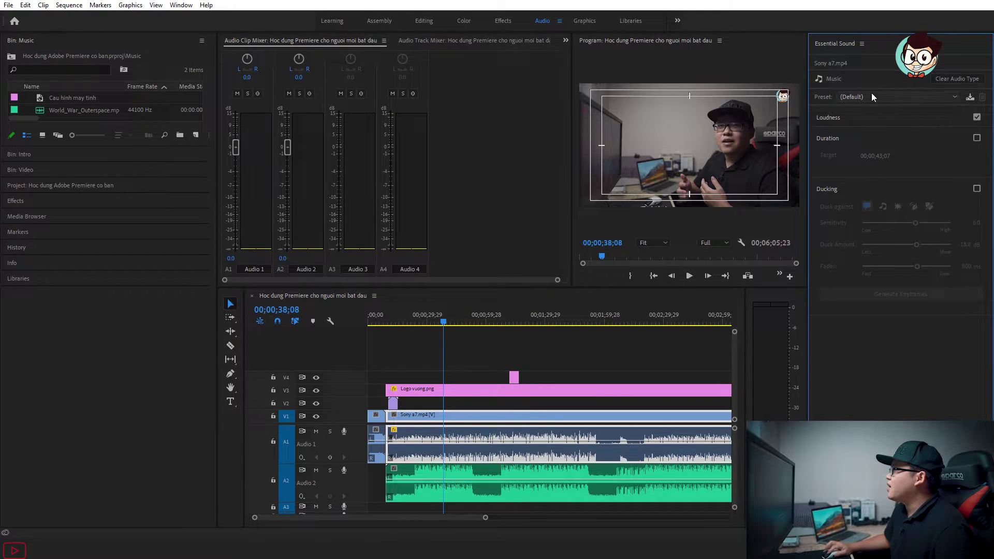
click(958, 81)
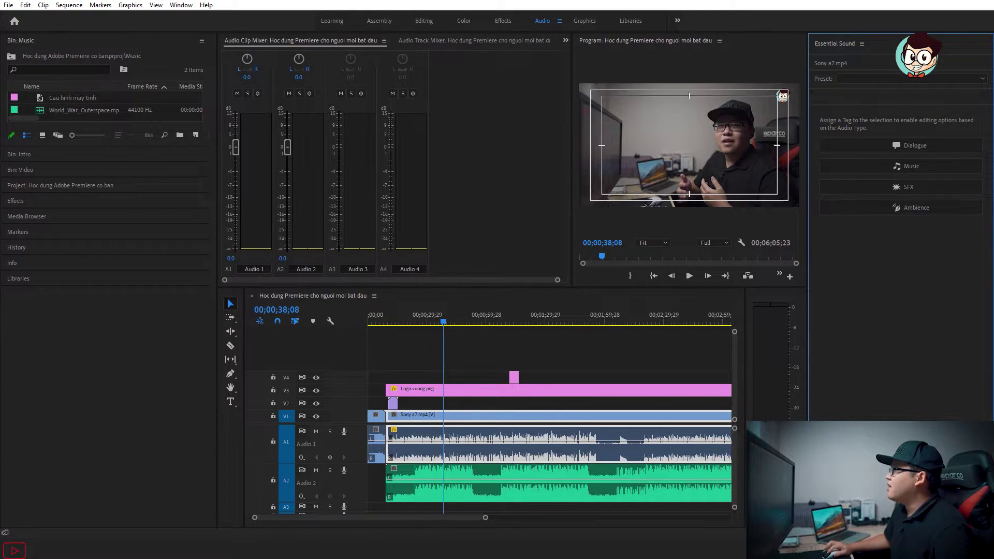
- Try the Ambience tag on Sony a7.mp4, clear it, save, then tag the clip as Dialogue
click(484, 427)
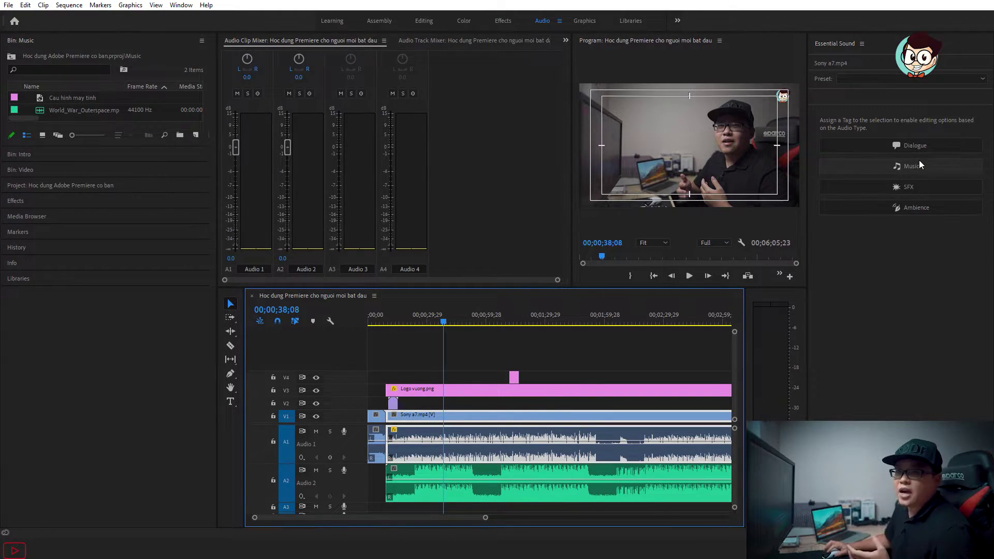
click(910, 212)
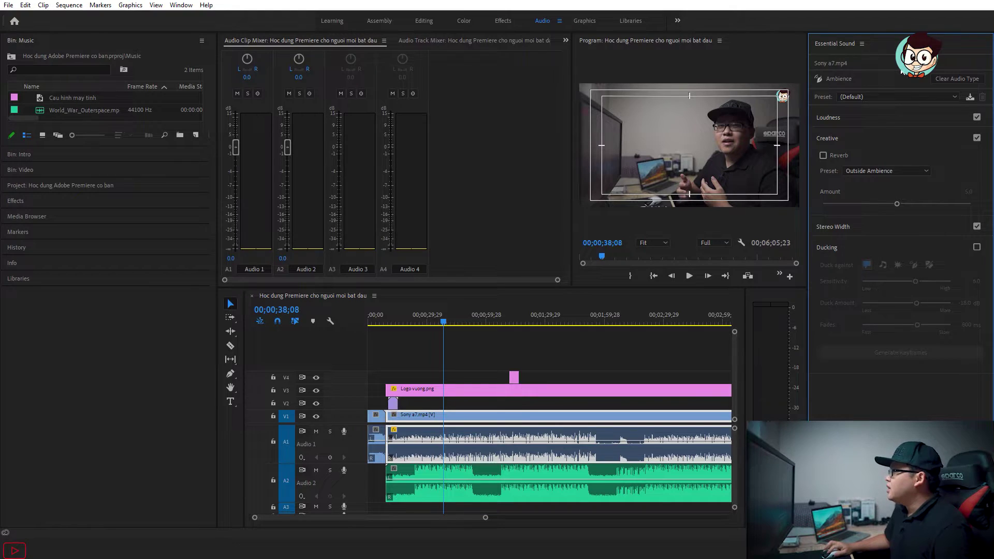
click(952, 76)
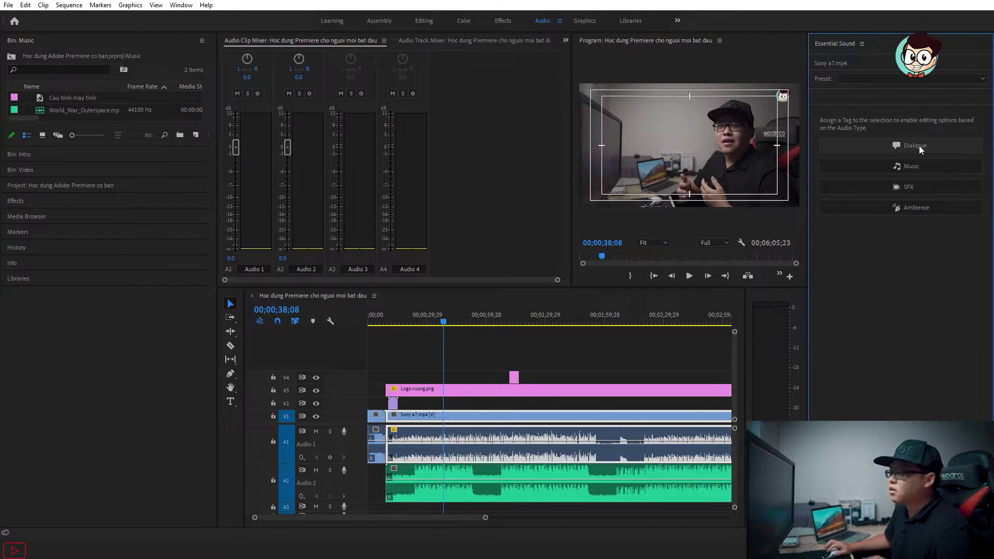
key(ctrl+s)
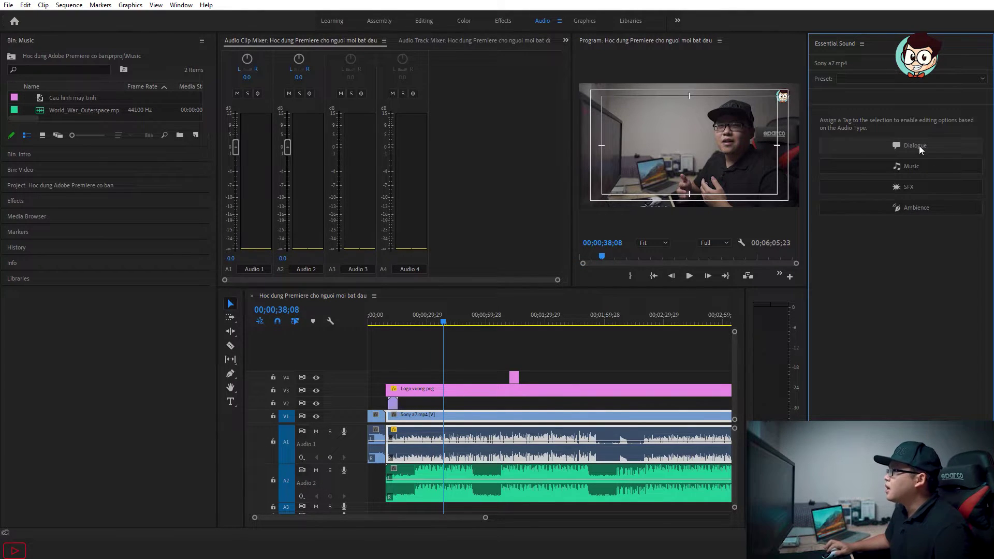
click(918, 147)
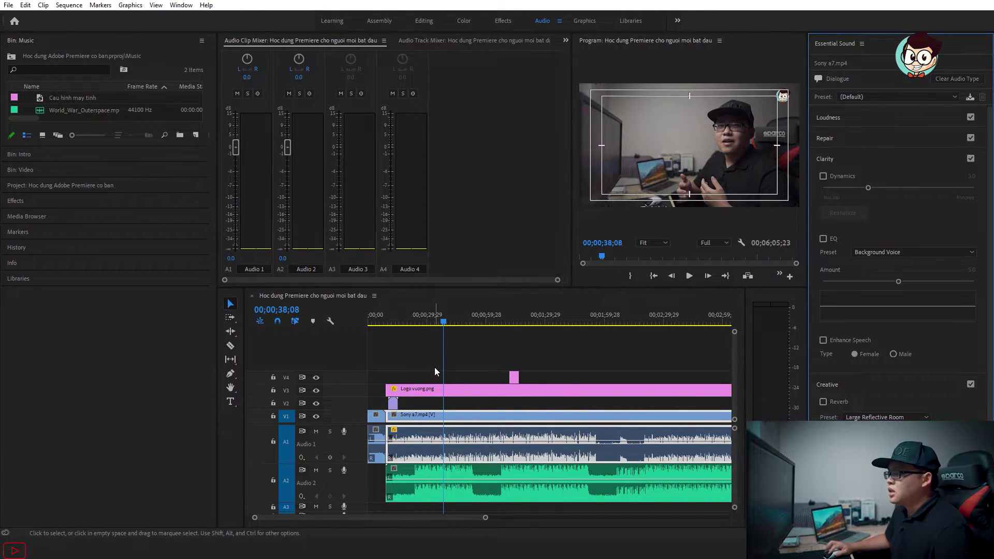
- Select the Sony a7.mp4 clip on A1 and choose the Balanced Male Voice dialogue preset
click(455, 433)
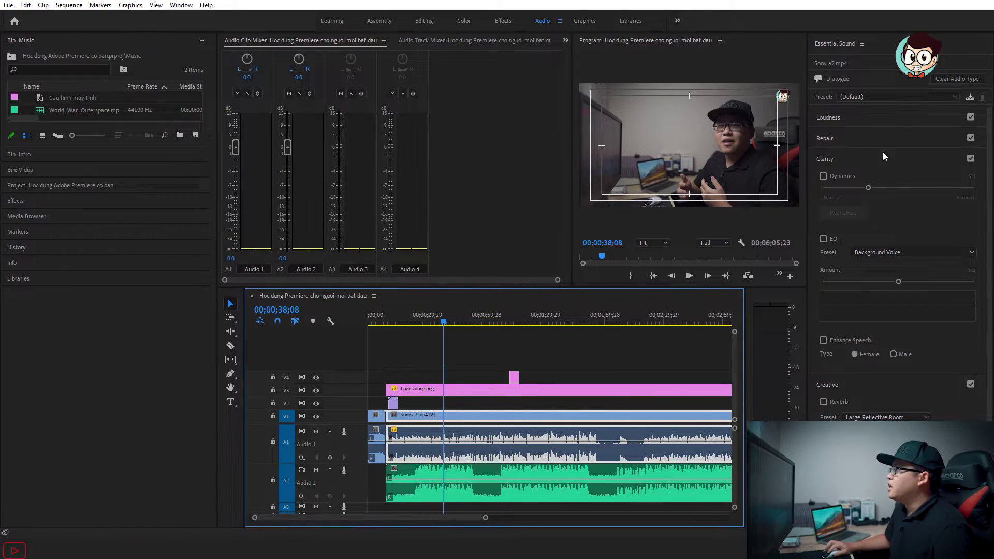
click(875, 99)
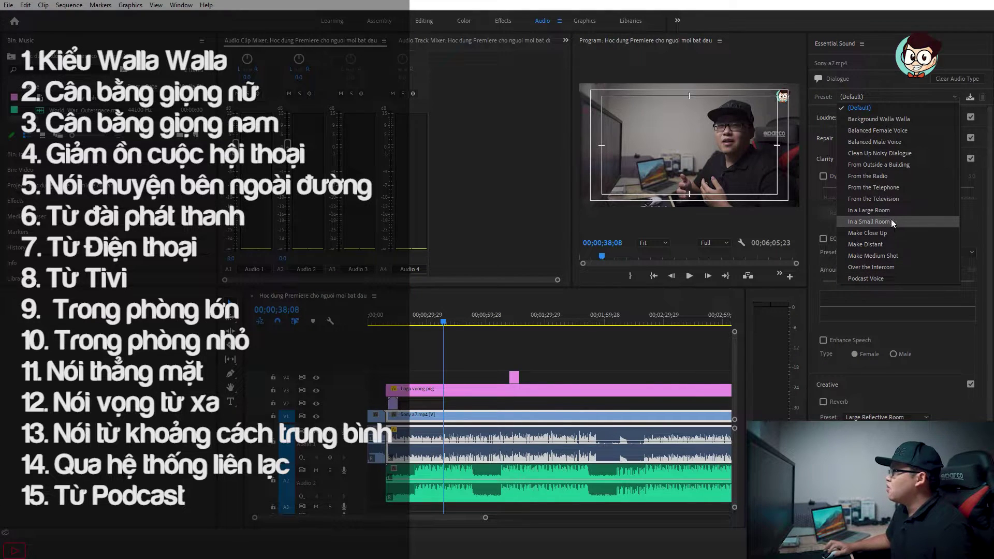
click(895, 142)
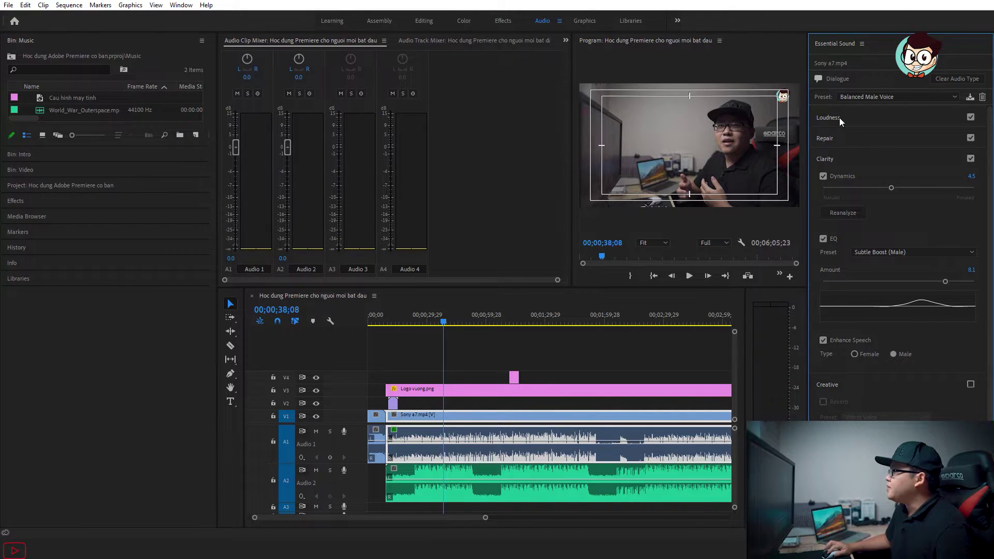
- Expand Loudness, toggle Auto-Match on the dialogue clip, and play it back
click(840, 117)
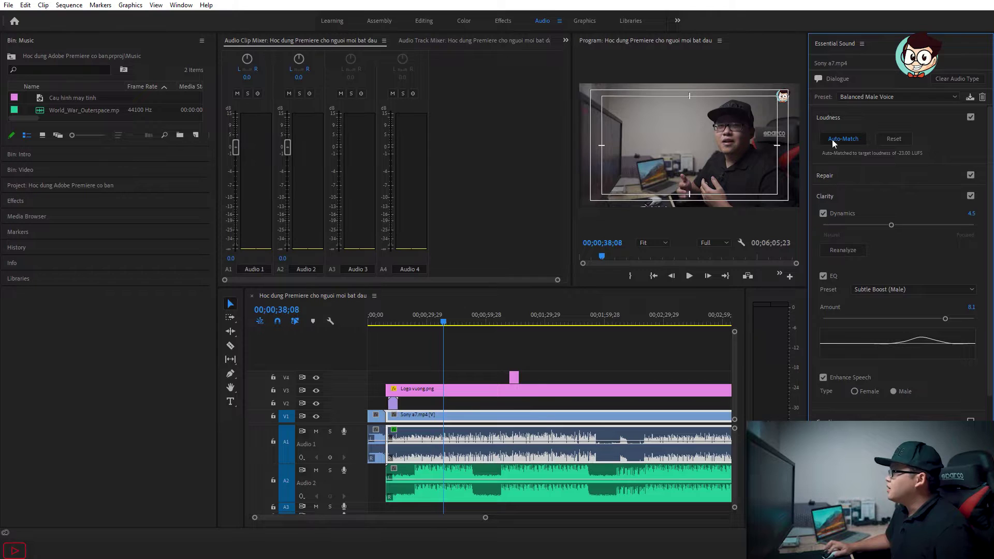
click(844, 139)
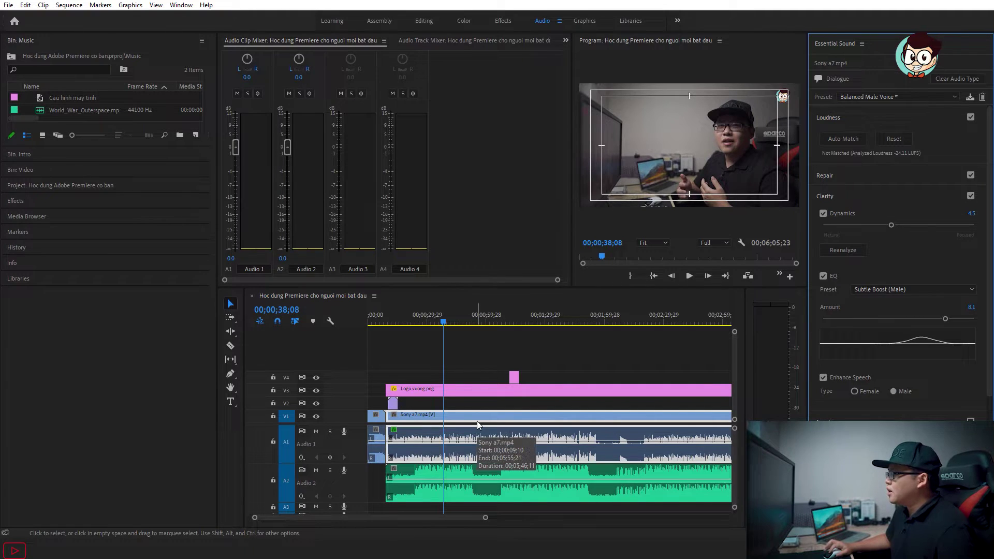
key(space)
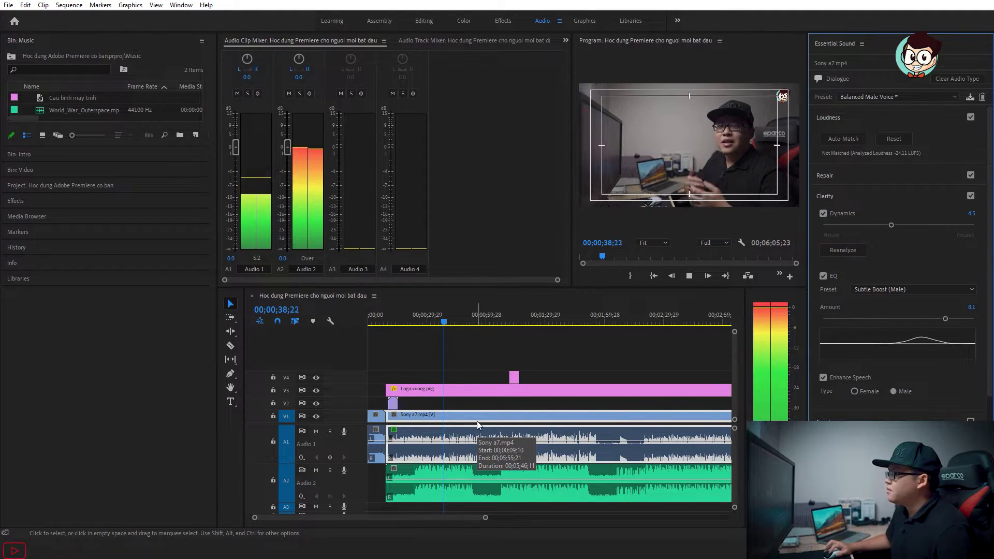
key(space)
- Mute Audio 2, reset the dialogue loudness, and clear the clip's Dialogue audio type
click(315, 471)
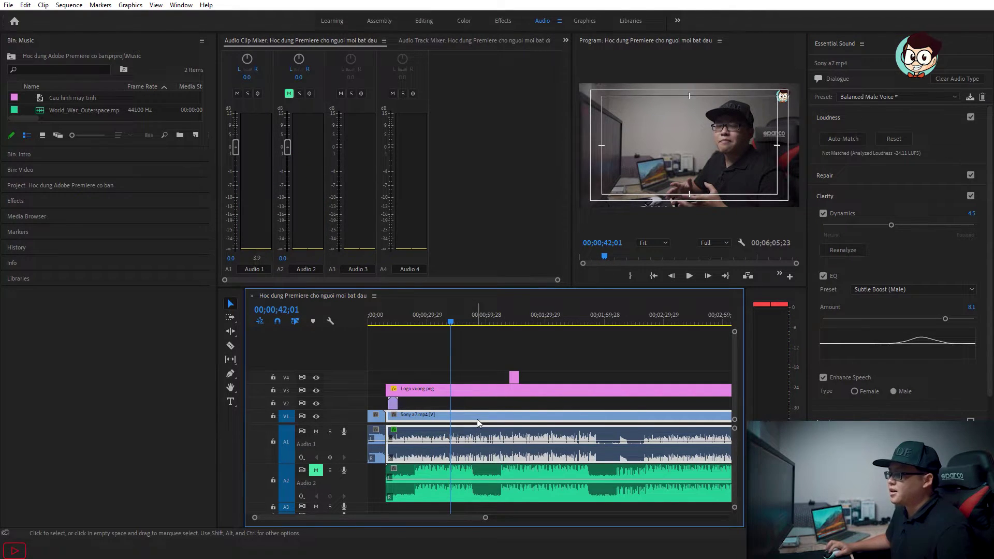
key(space)
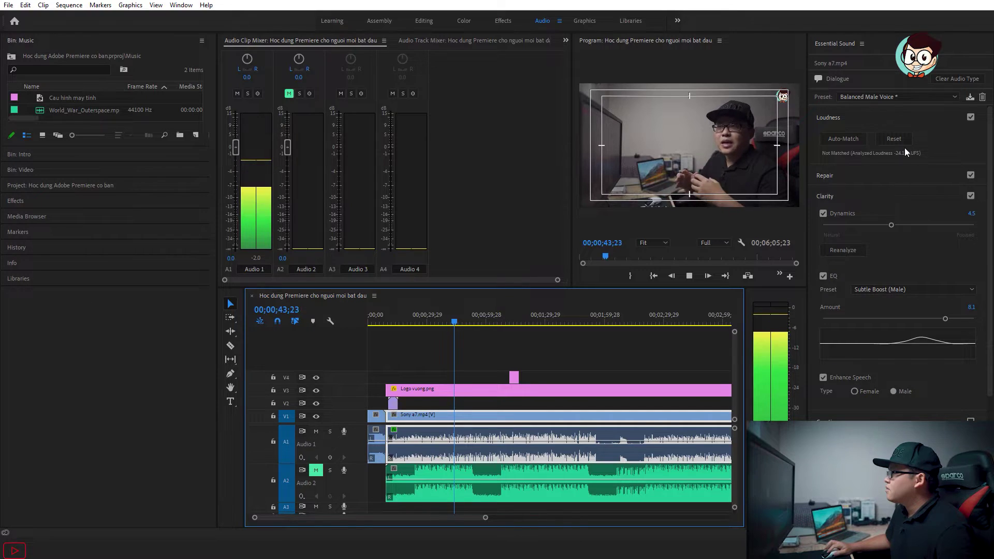
key(space)
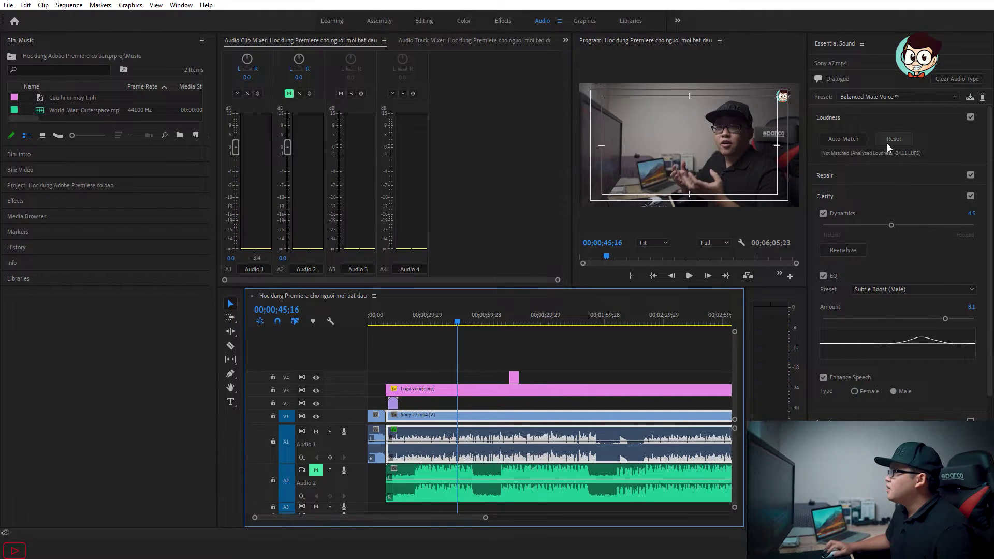
click(886, 143)
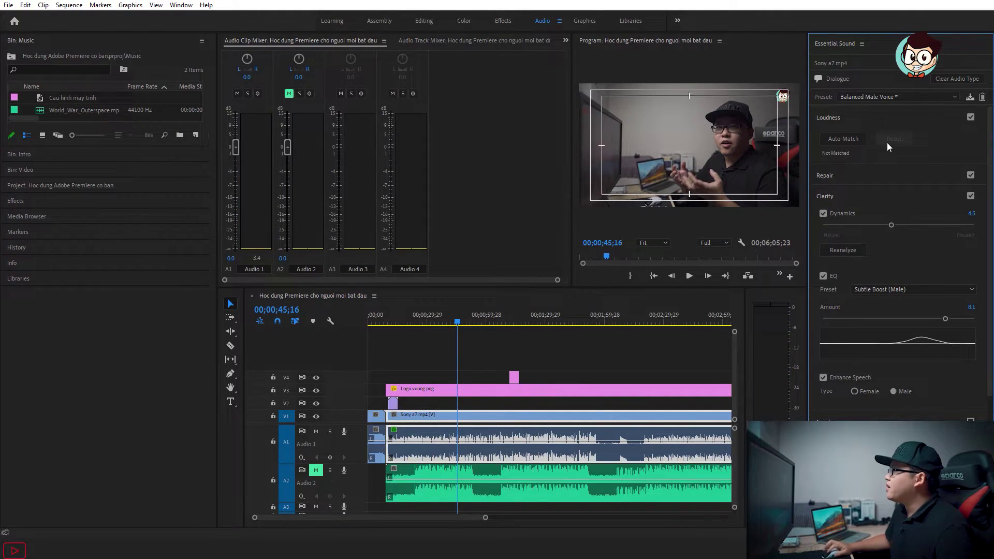
key(space)
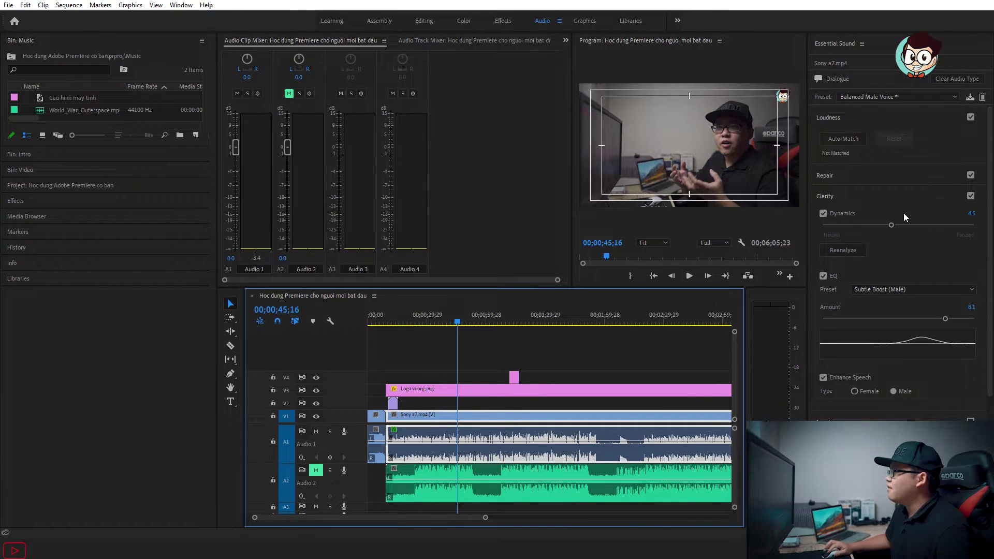
key(space)
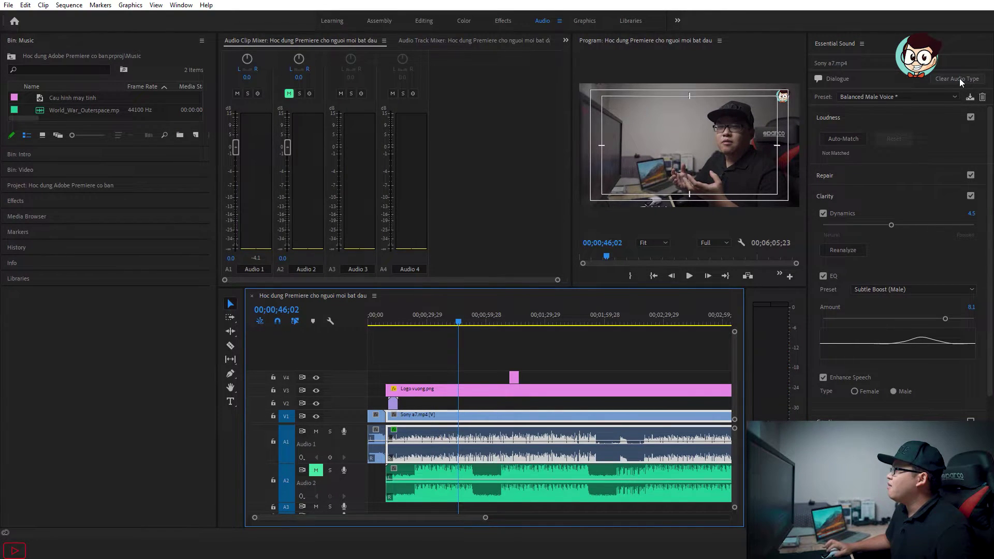
click(959, 79)
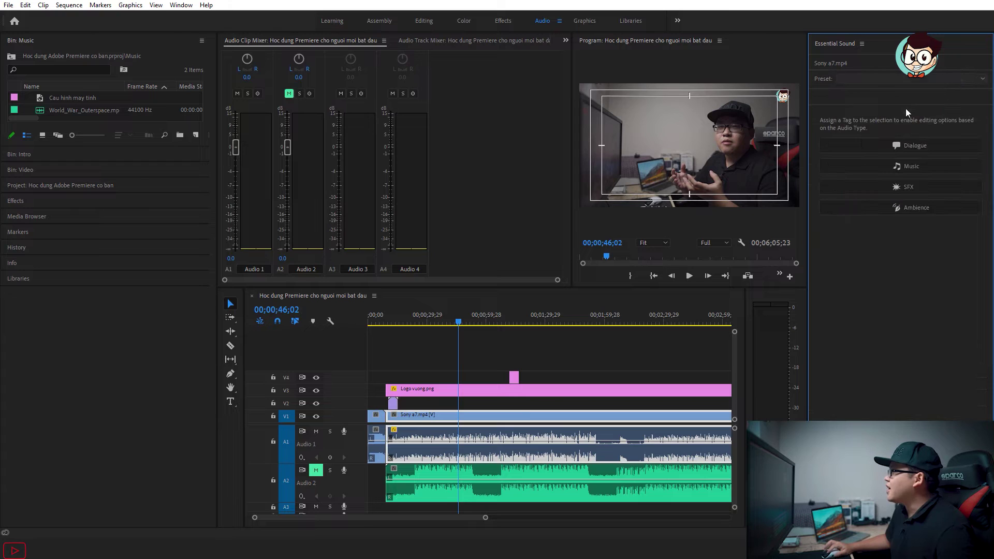
- Tag Sony a7.mp4 as Dialogue again and play it back
click(864, 147)
click(555, 365)
key(space)
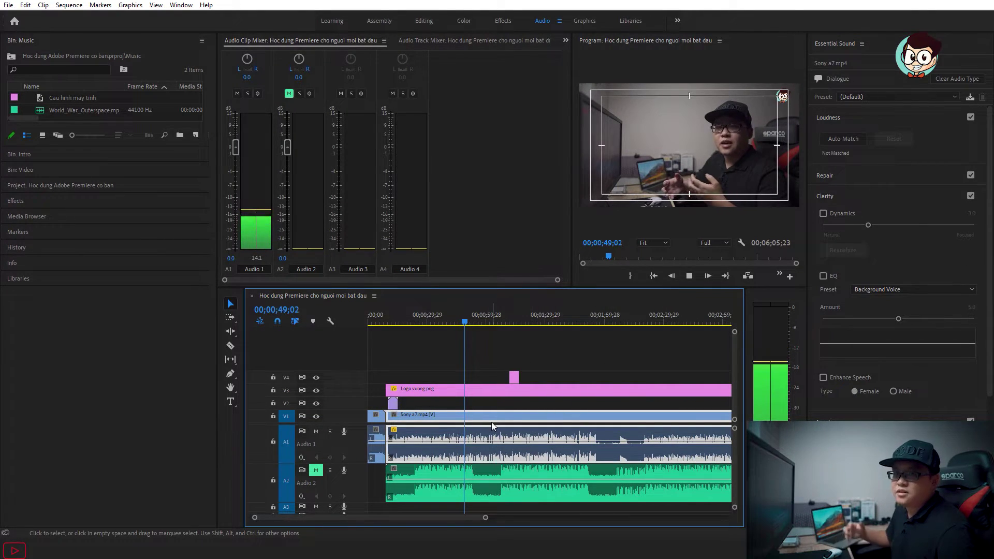
key(space)
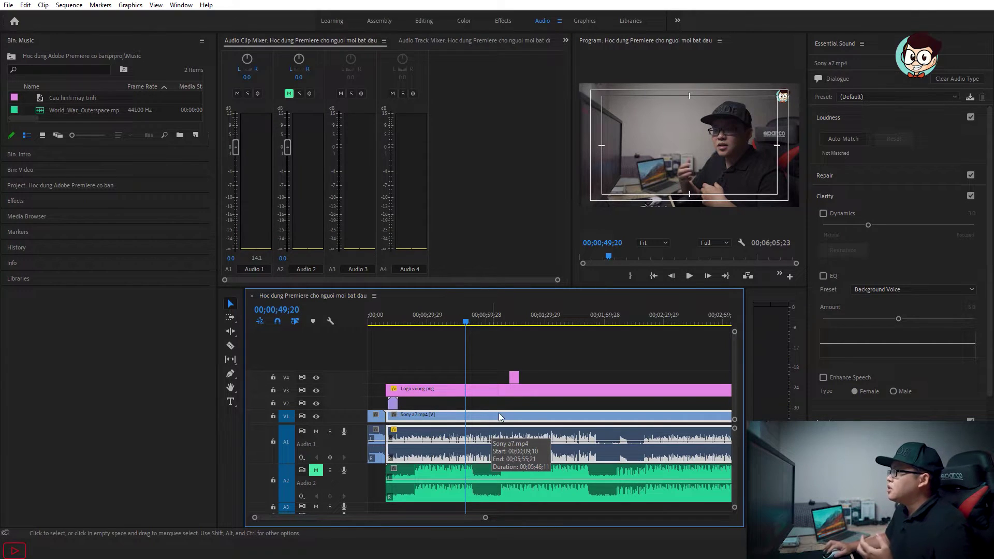
- Reapply the Balanced Male Voice preset and play the treated dialogue
click(871, 97)
click(871, 141)
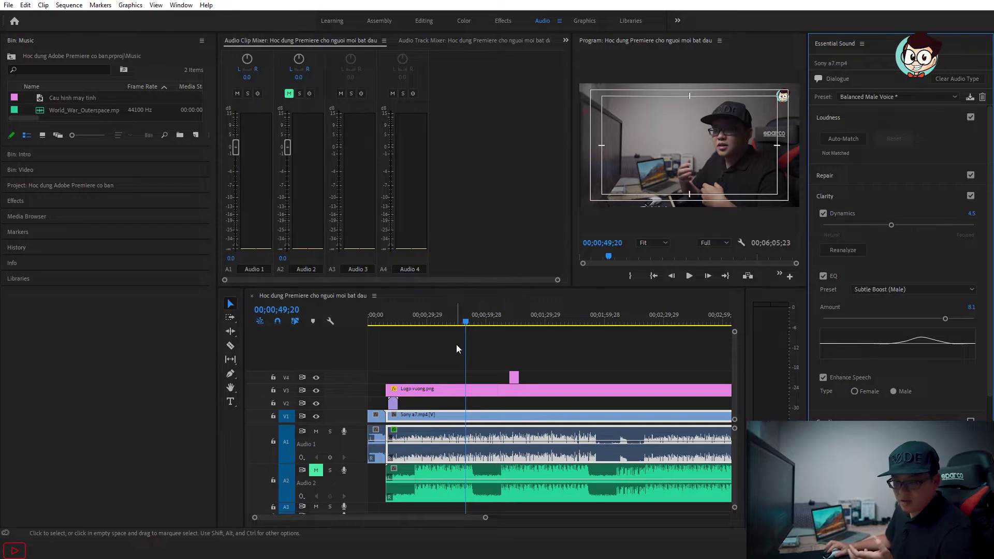
click(556, 449)
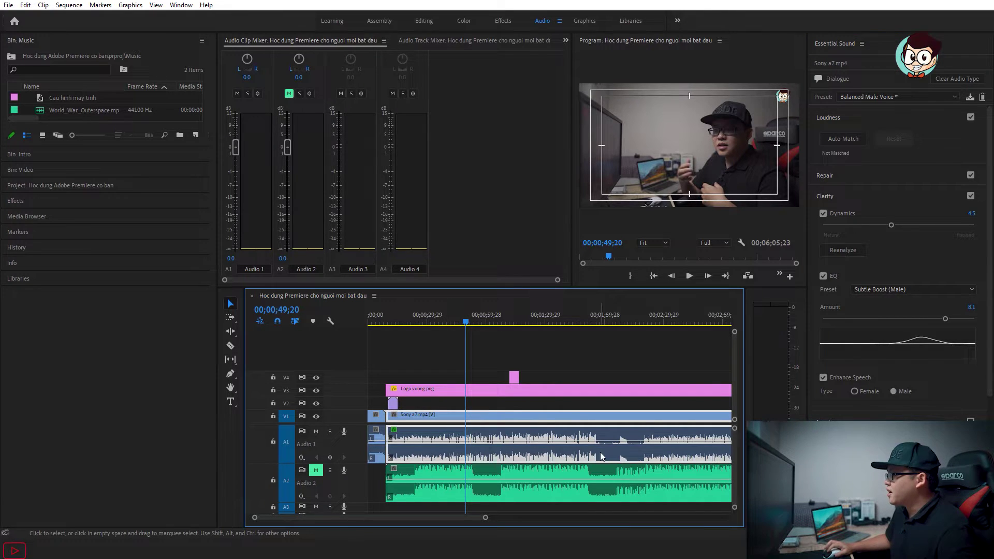
key(space)
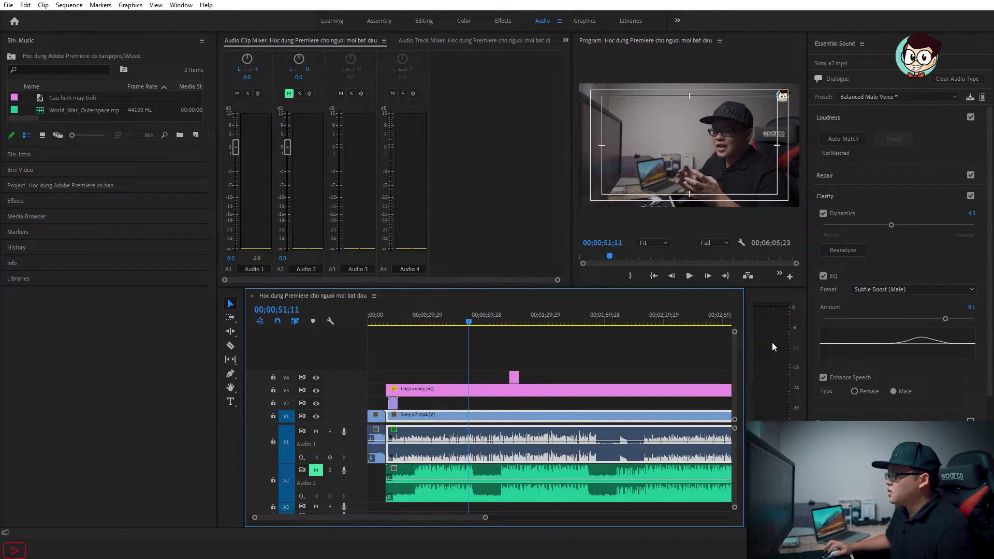
- Save the project and expand the dialogue clip's Repair options
key(ctrl+s)
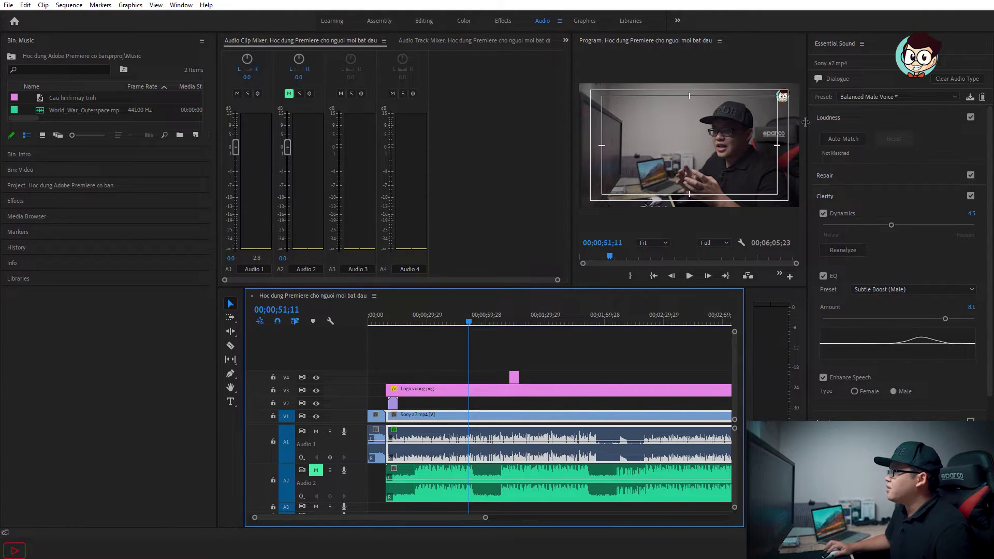
click(839, 174)
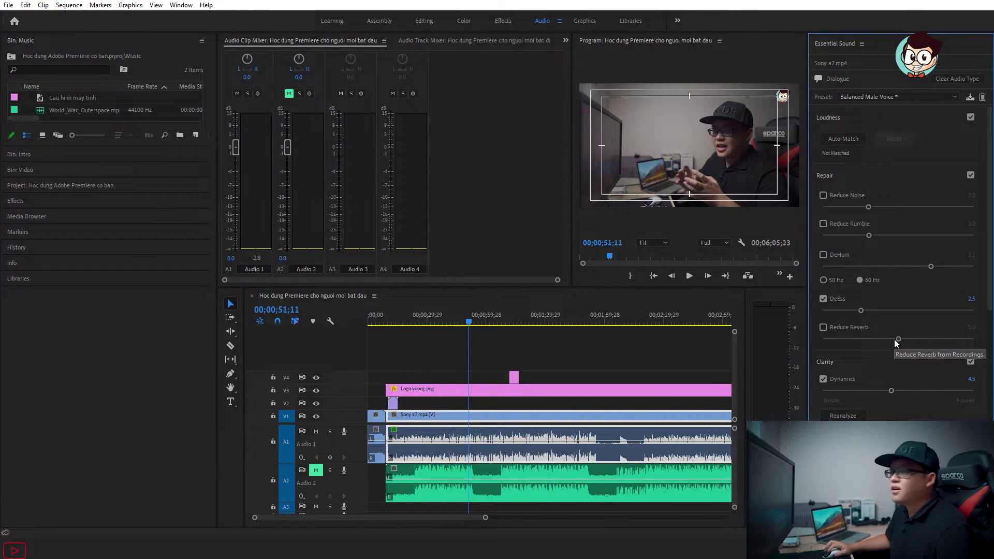
scroll(893, 339, down, 5)
scroll(957, 223, up, 2)
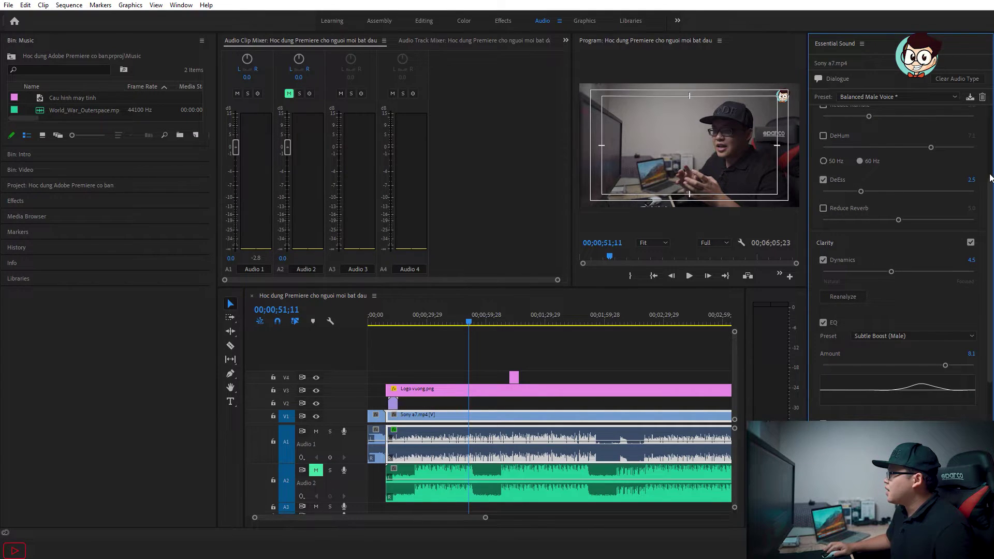
scroll(989, 186, down, 2)
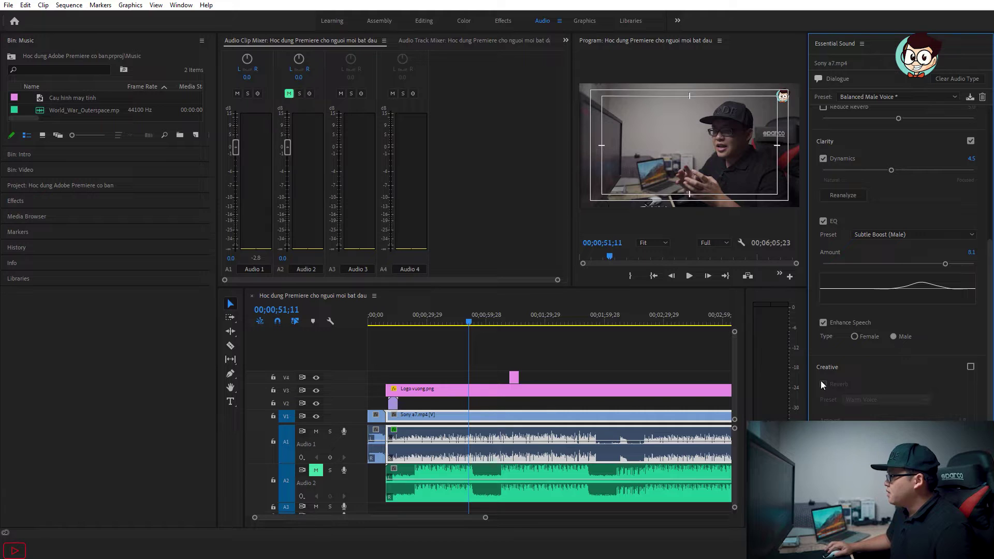
- Browse the Creative reverb preset list without applying a reverb
click(970, 366)
click(883, 399)
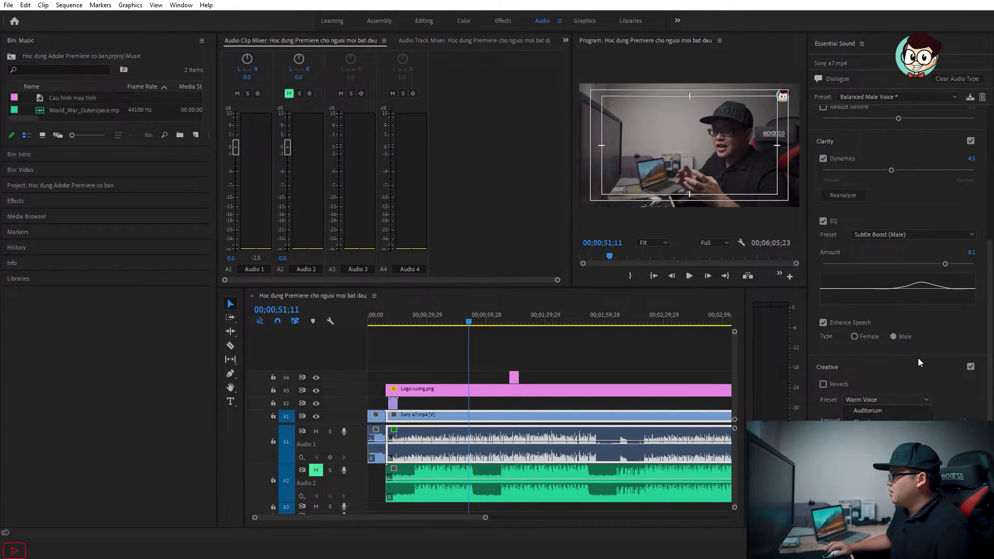
scroll(985, 384, up, 3)
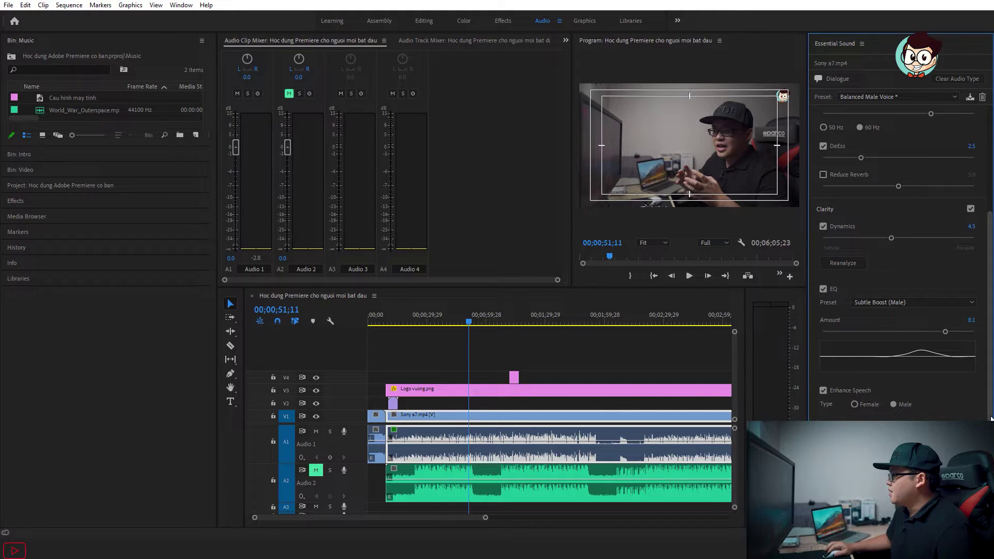
scroll(902, 417, up, 1)
scroll(902, 417, up, 1)
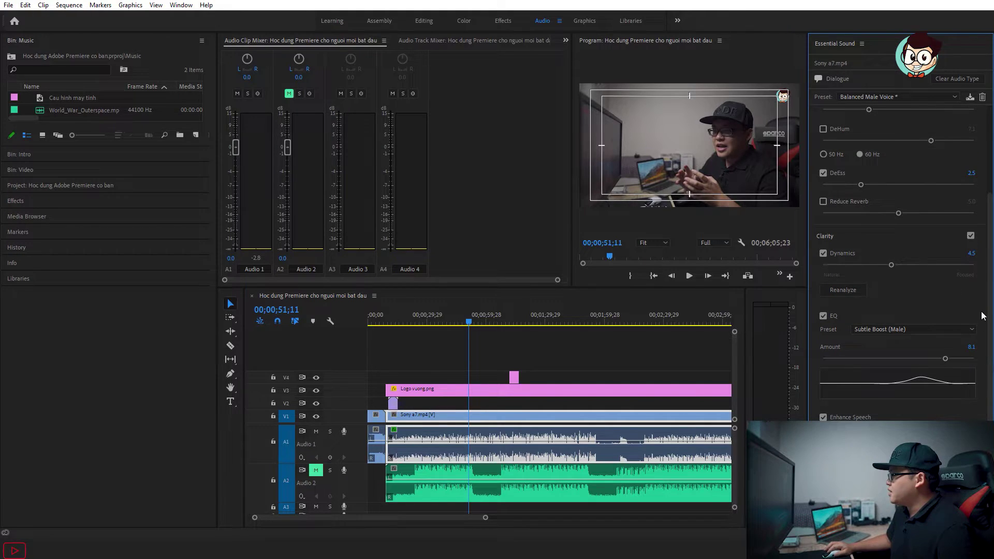
scroll(982, 315, down, 1)
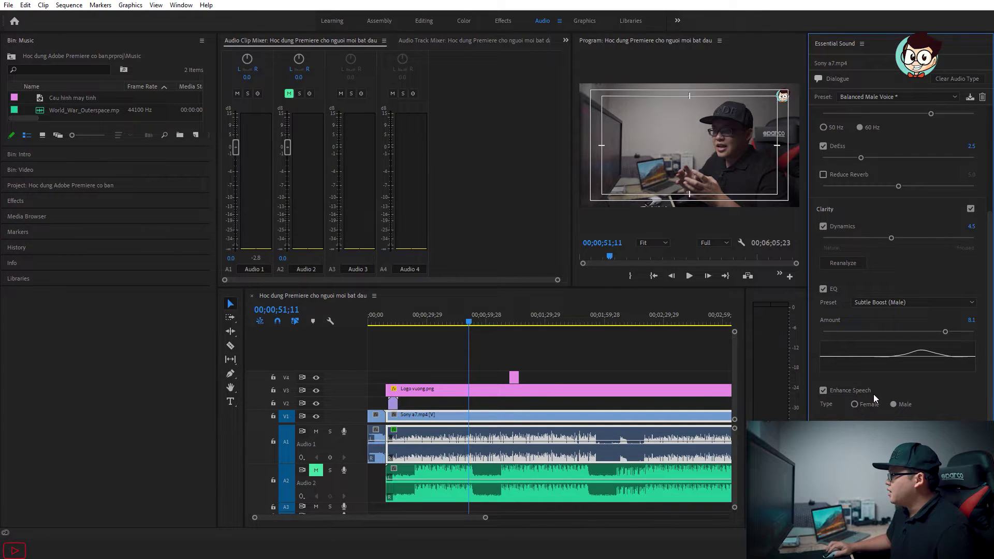
scroll(911, 393, down, 3)
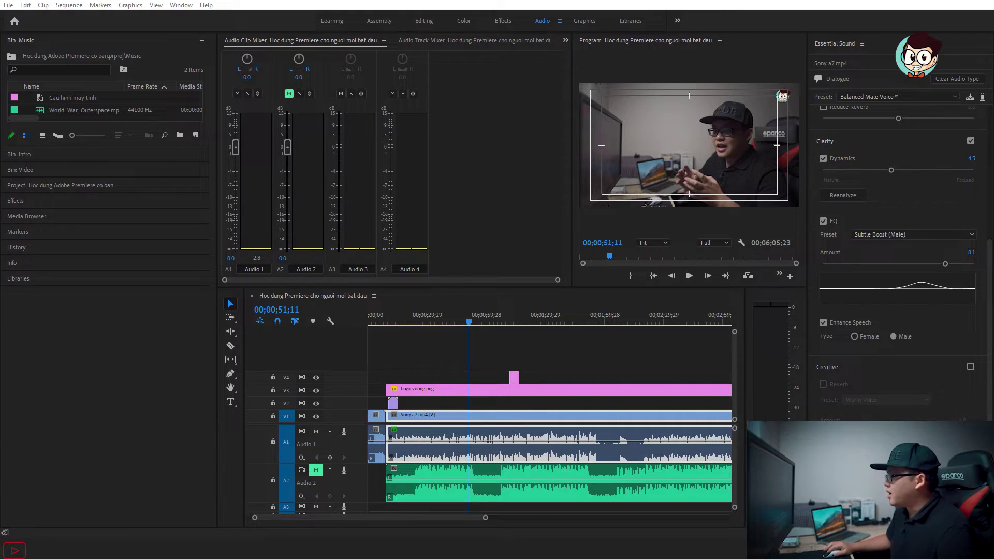
scroll(889, 321, up, 5)
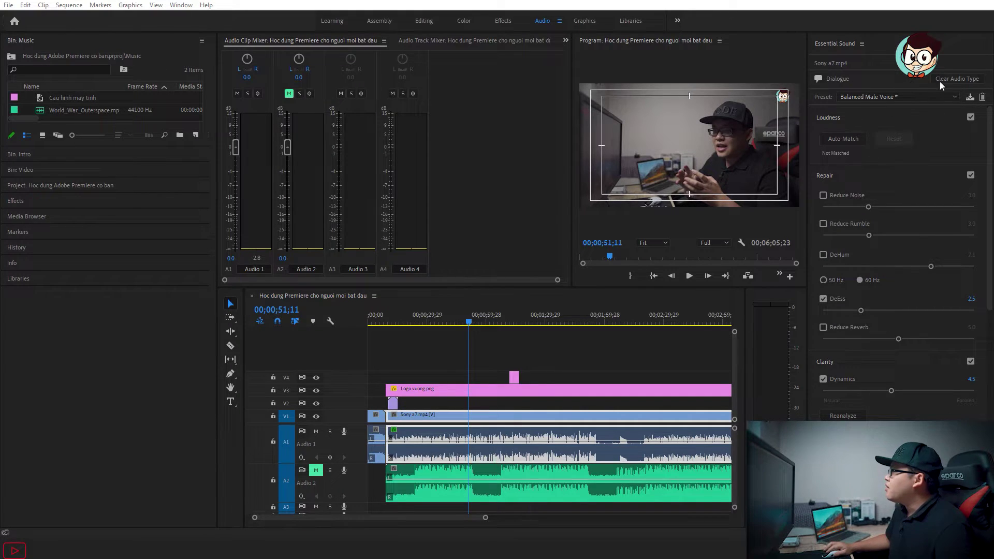
- Clear the Sony a7 clip's Dialogue type and tag it as Music
click(962, 91)
click(962, 80)
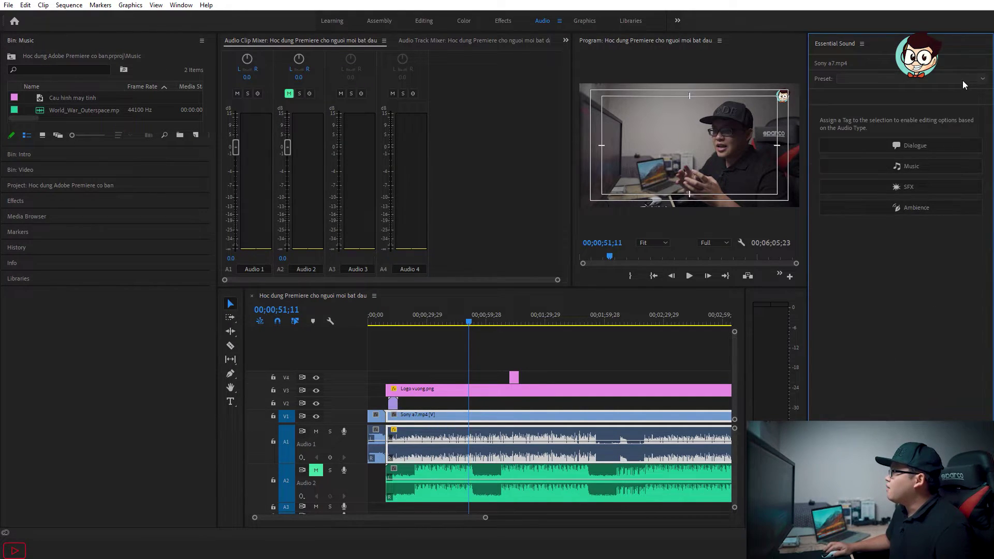
click(921, 169)
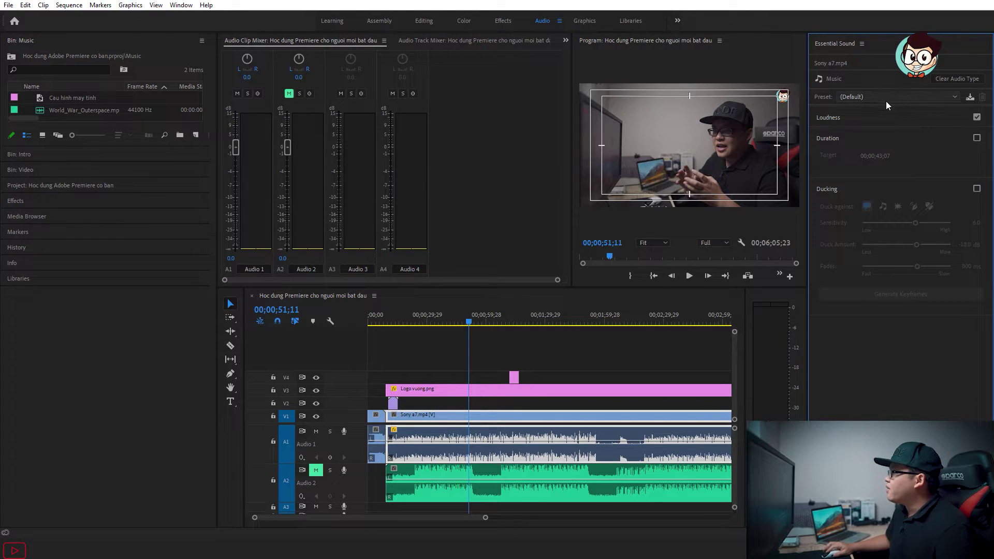
click(526, 486)
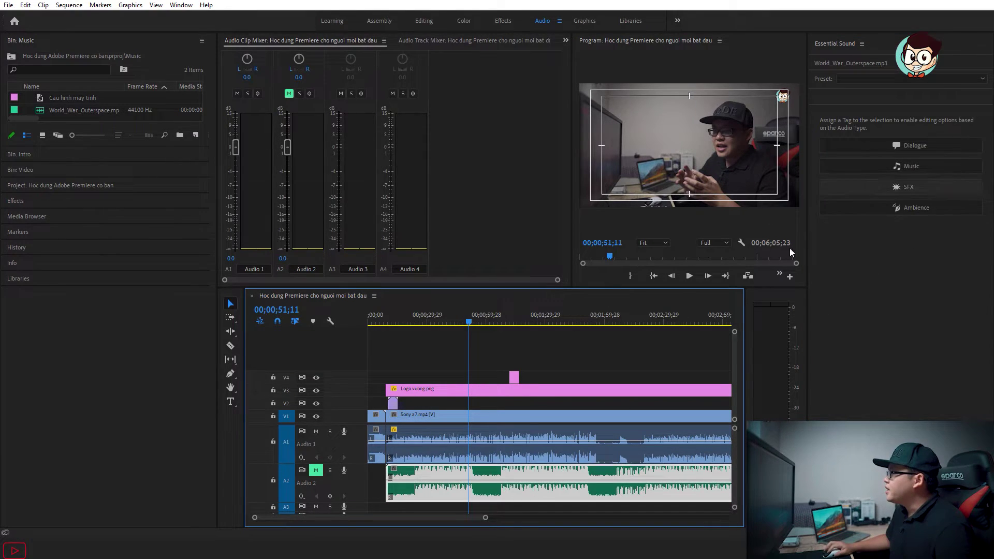
click(530, 433)
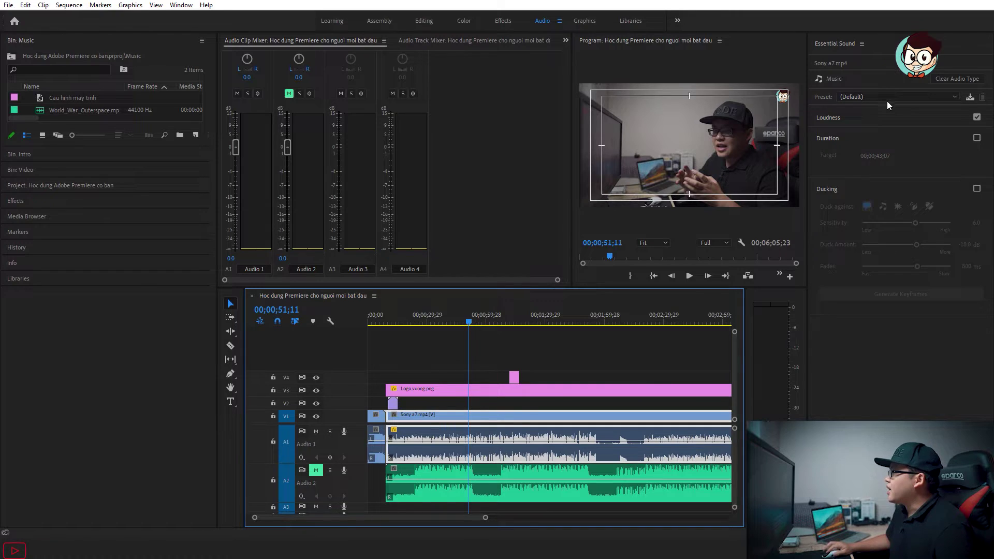
- Try the Balanced Background Music preset, revert to Default, then select the Audio 2 music clip
click(898, 95)
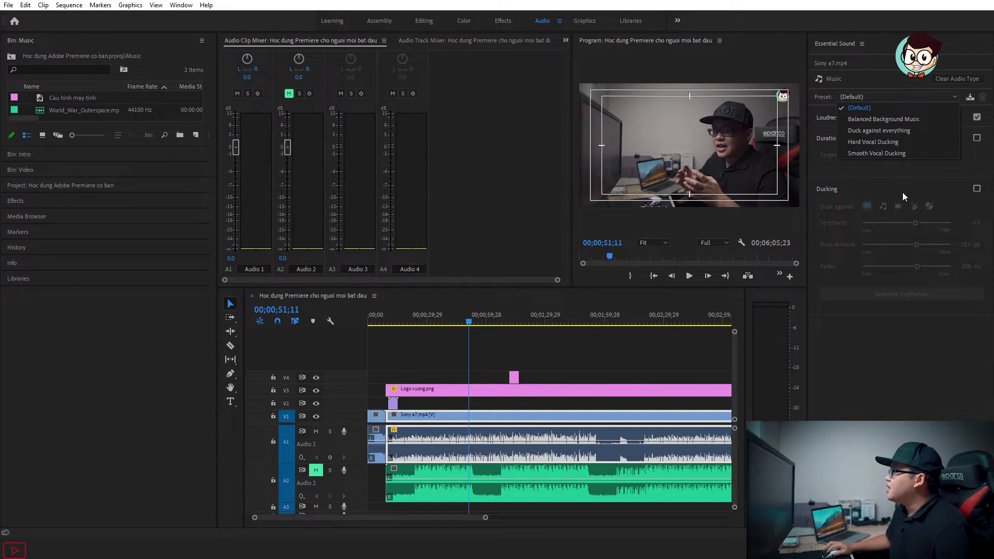
click(910, 119)
click(920, 95)
click(909, 111)
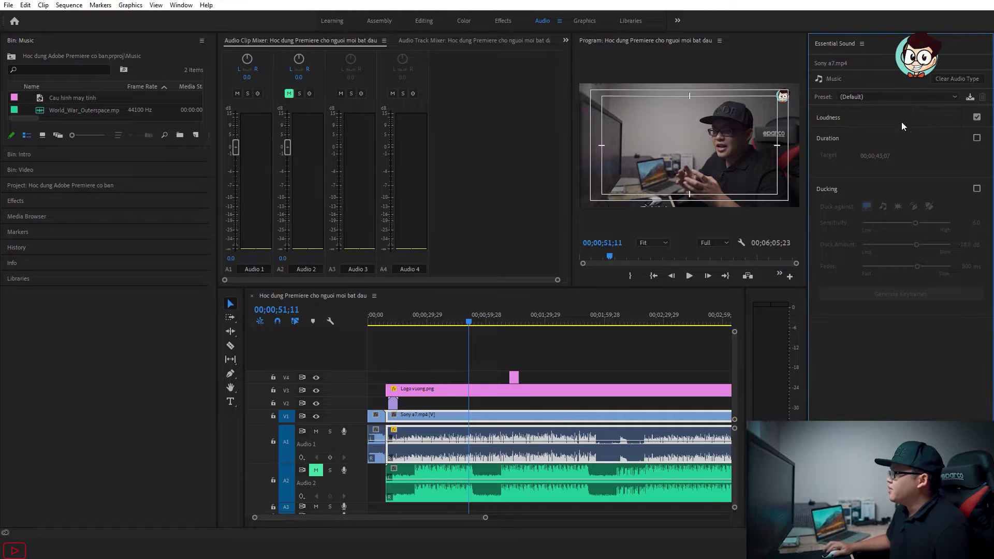
click(527, 491)
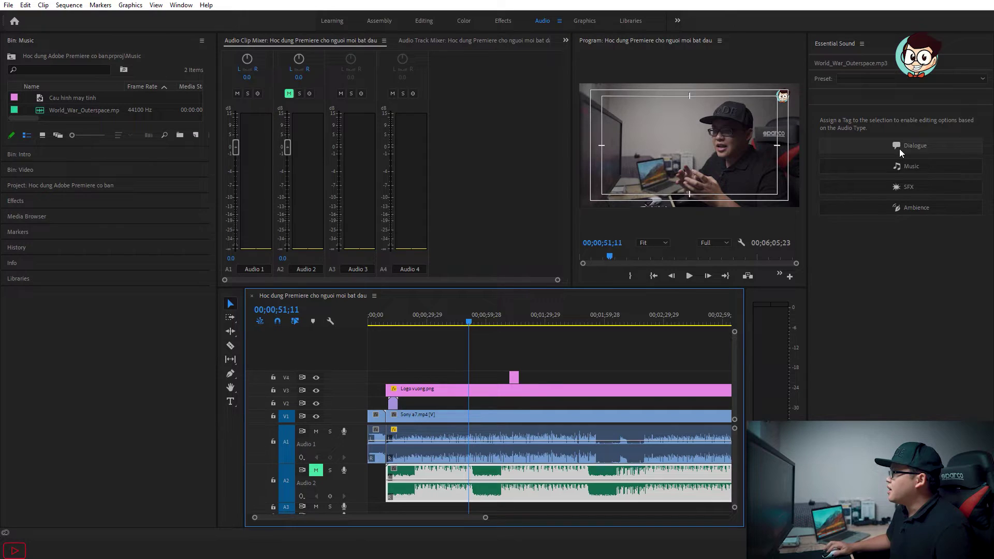
- Tag the music clip as Music, apply Balanced Background Music, and auto-match loudness to -25 LUFS
click(899, 165)
click(896, 96)
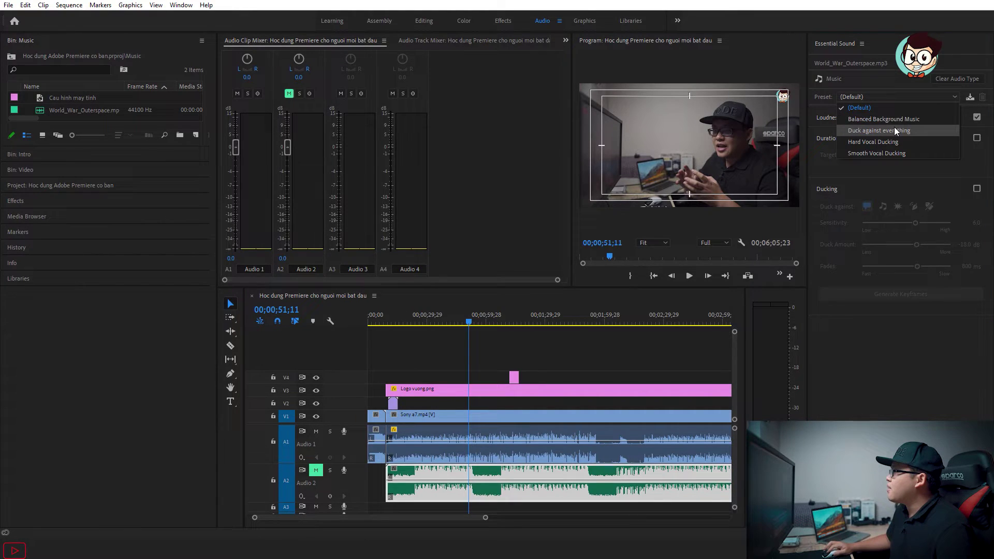
click(905, 119)
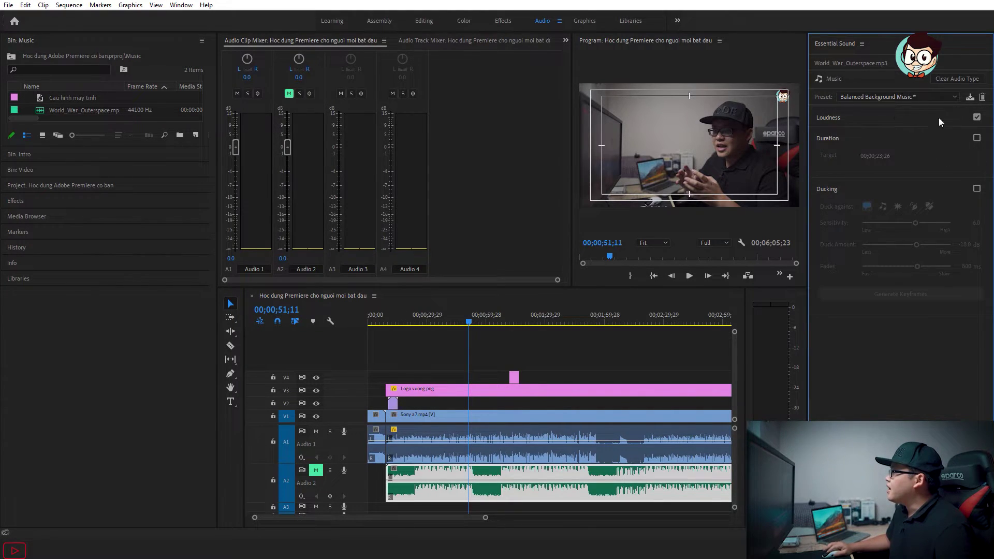
click(845, 116)
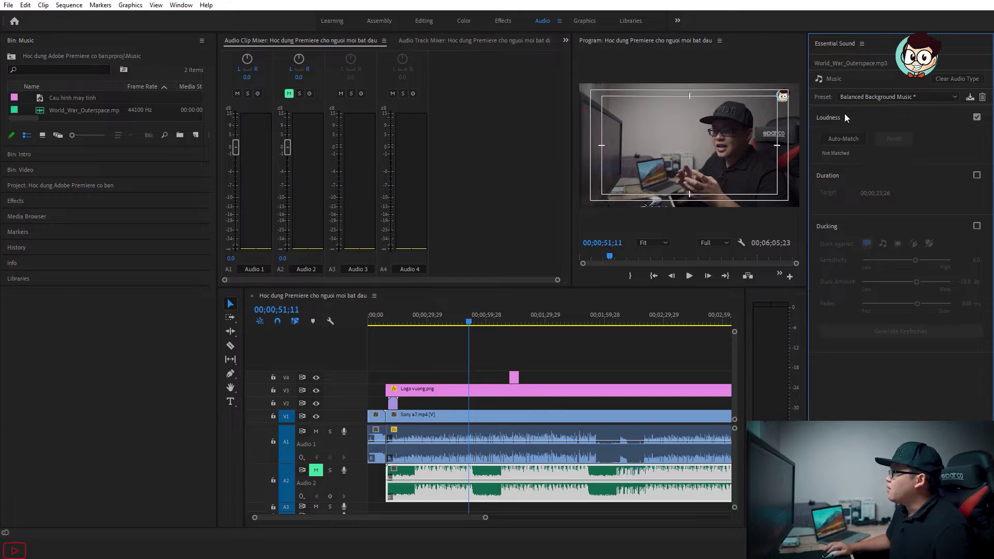
click(844, 143)
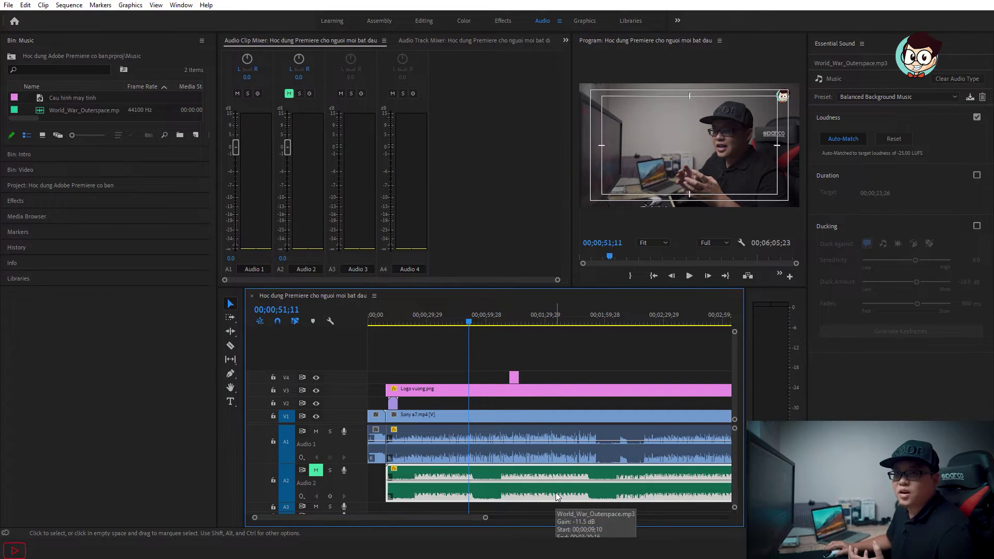
- Unmute Audio 2, play from 00;01;09;16, and reset the music's loudness matching
click(506, 323)
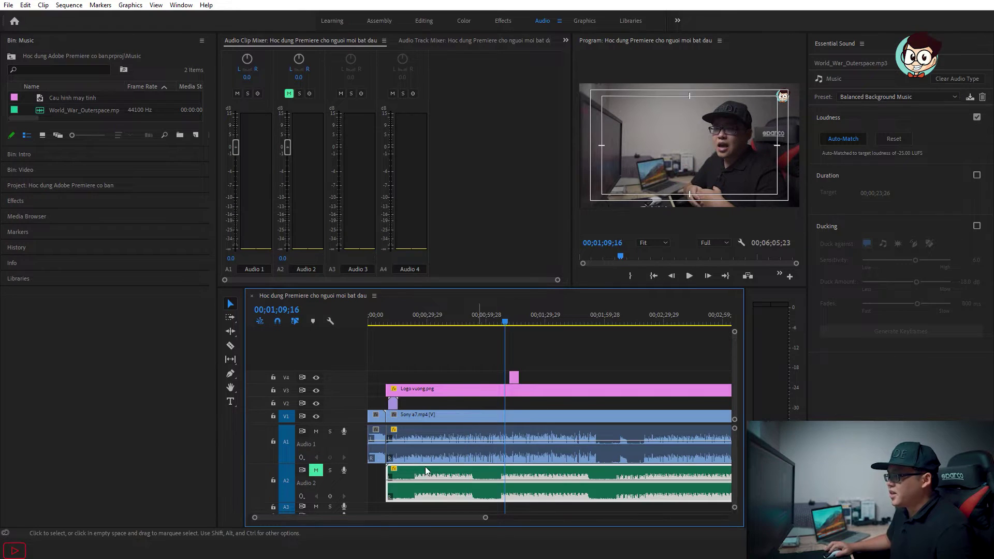
click(315, 470)
key(space)
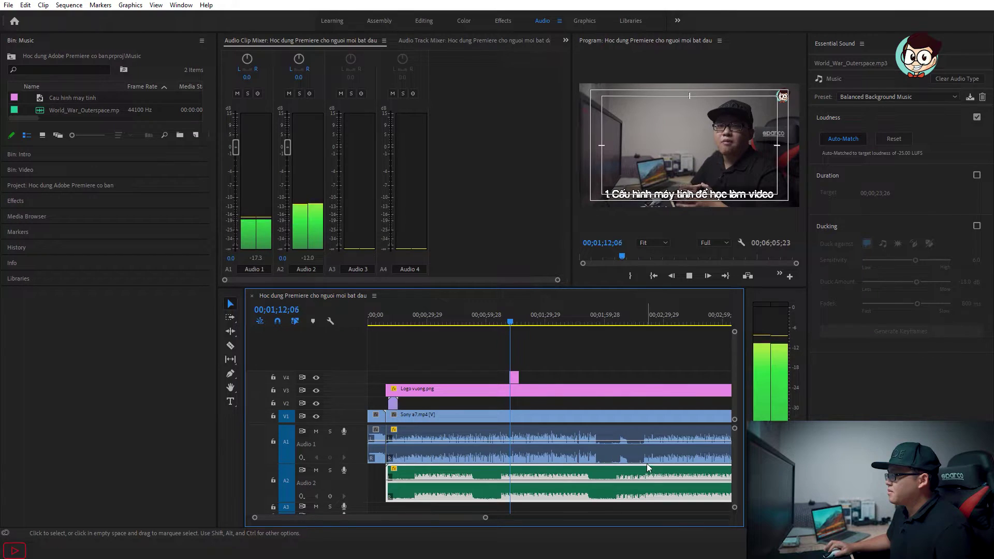
key(space)
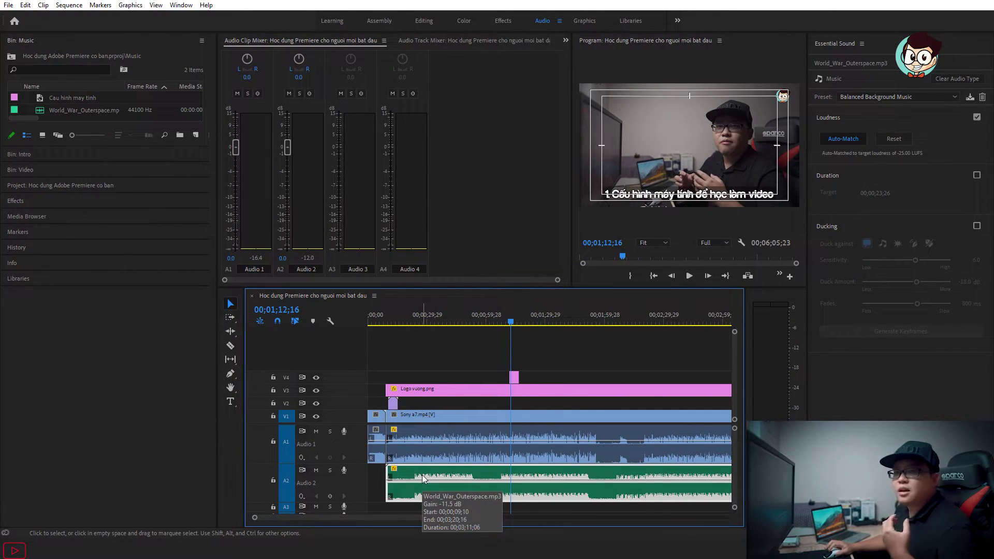
click(889, 143)
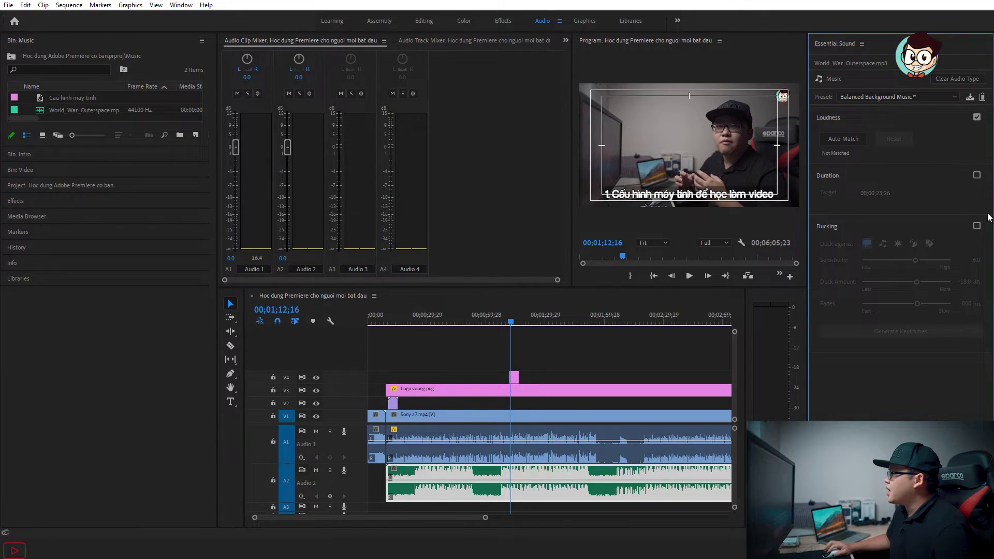
- Try ducking against music clips, turn it off, and clear the music clip's audio type
click(975, 226)
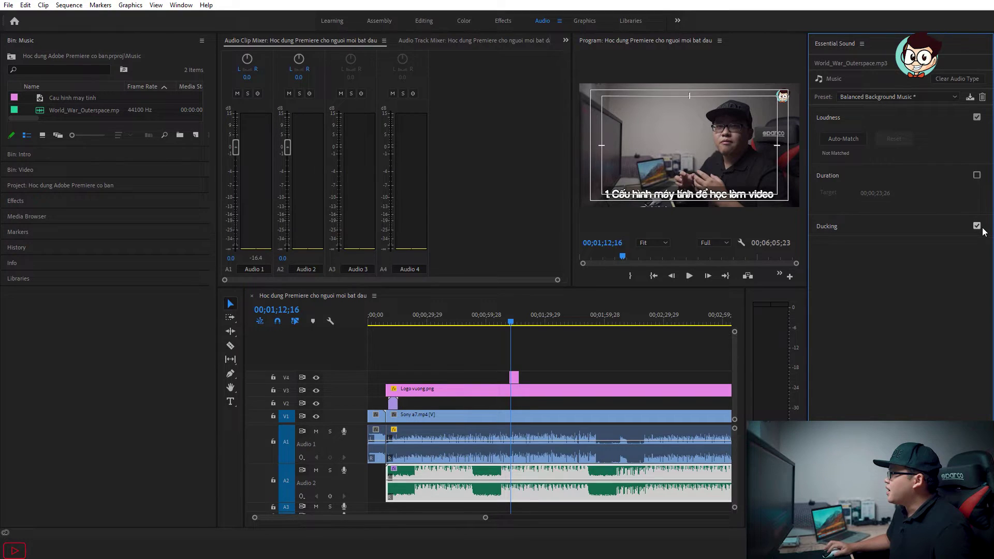
click(838, 233)
click(976, 226)
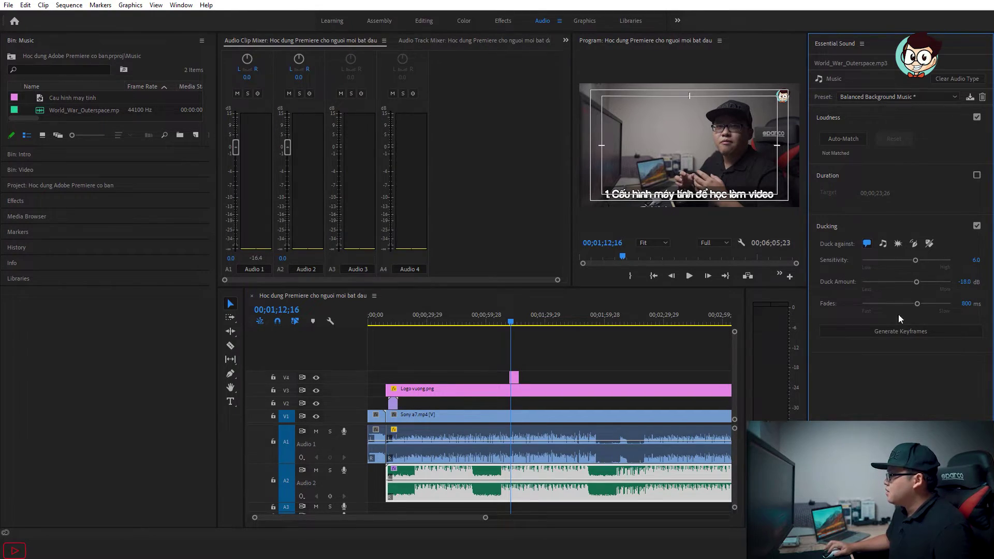
click(882, 244)
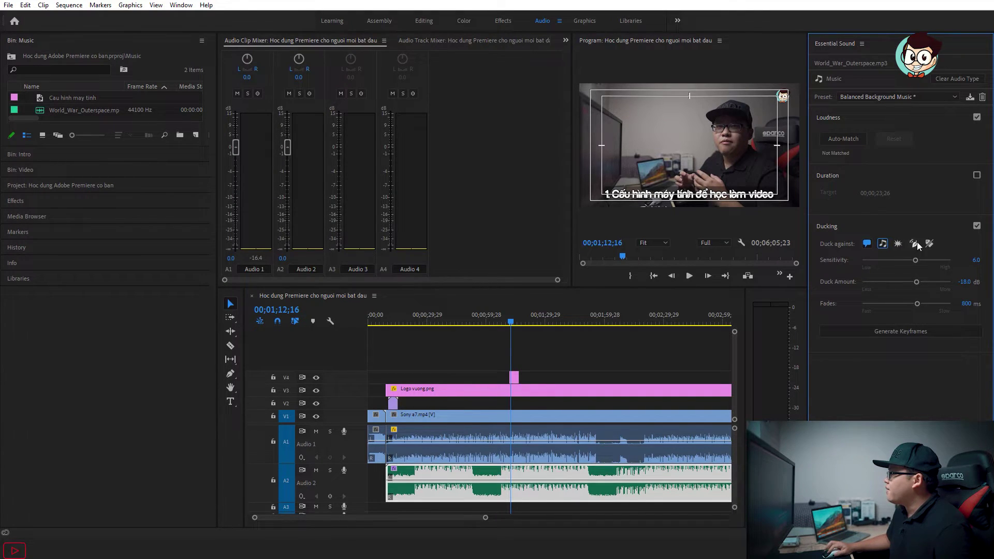
click(977, 226)
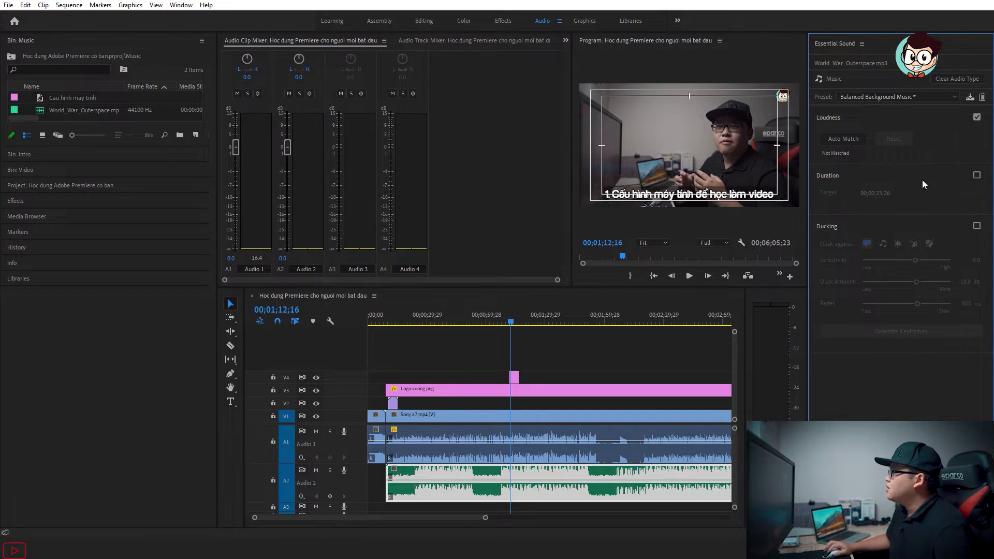
click(960, 79)
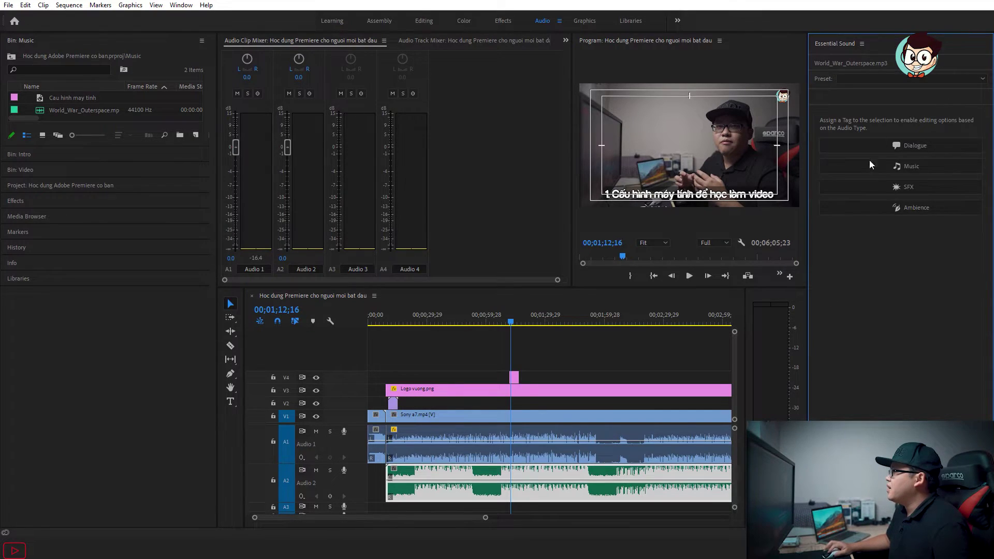
click(909, 189)
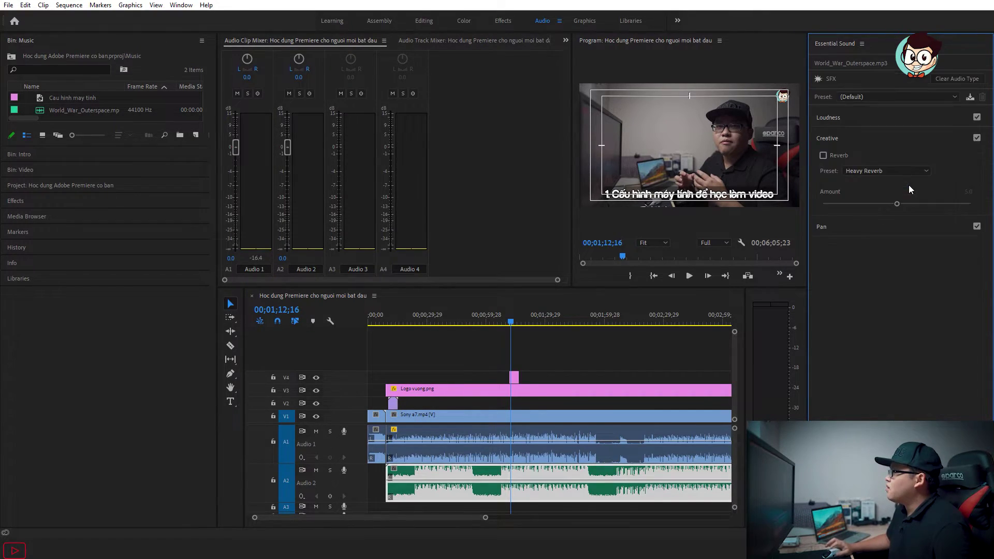
click(906, 170)
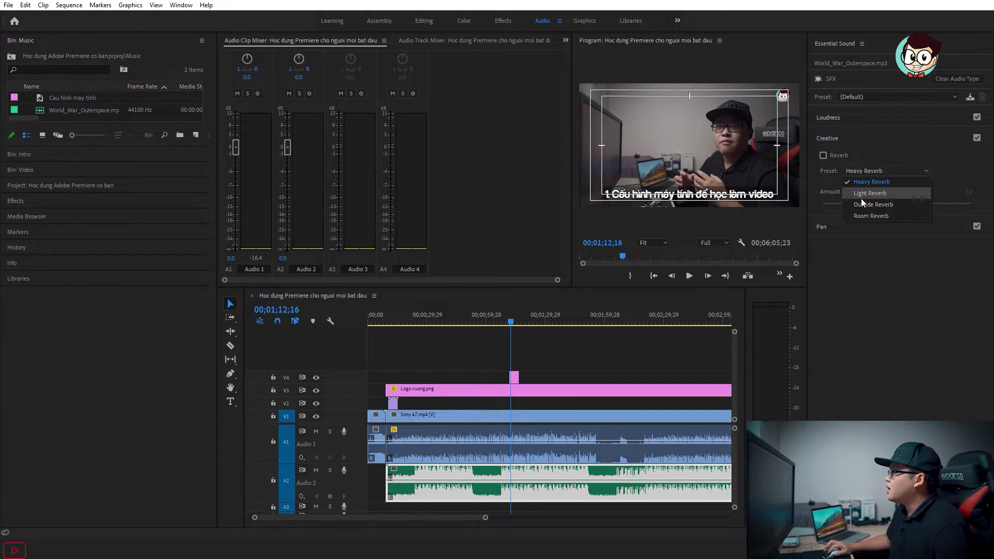
click(893, 145)
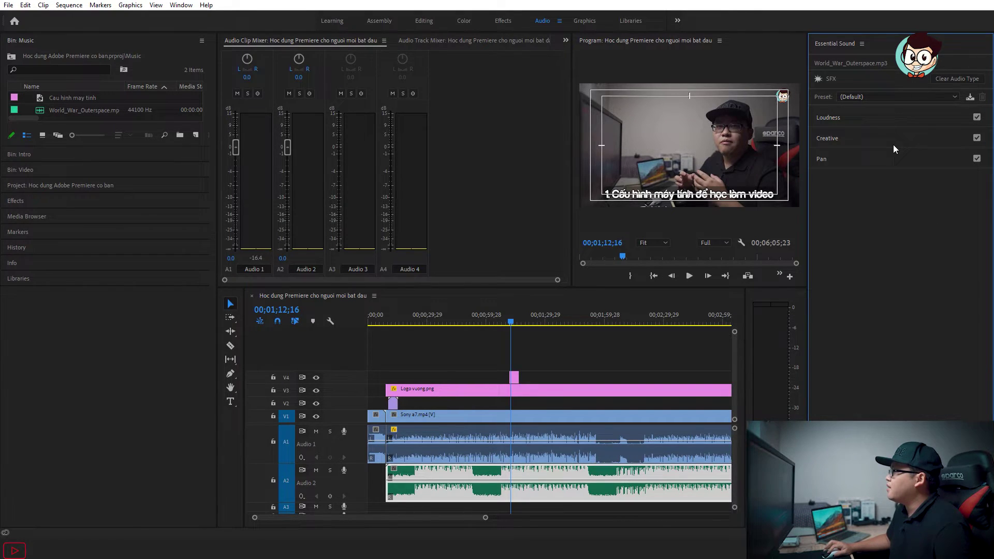
click(956, 79)
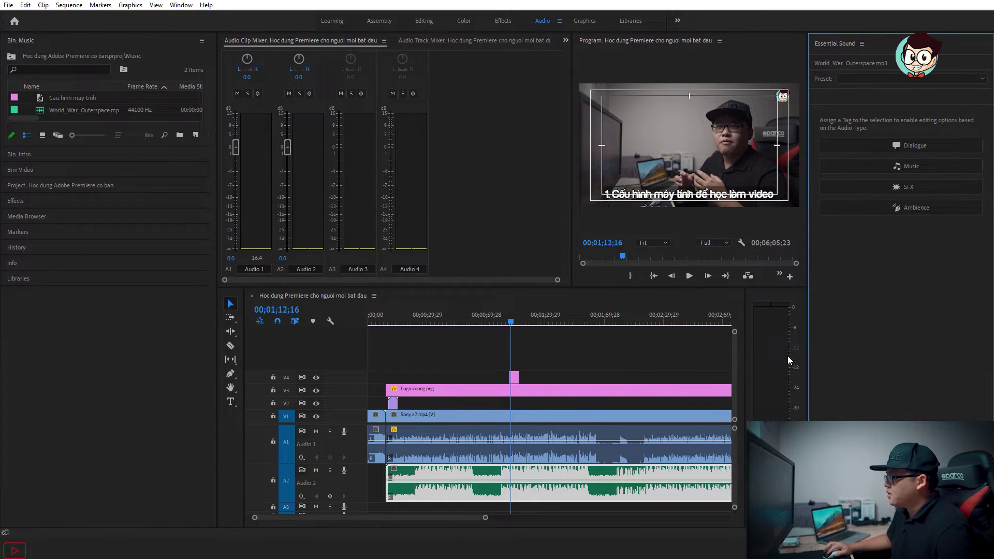
click(455, 451)
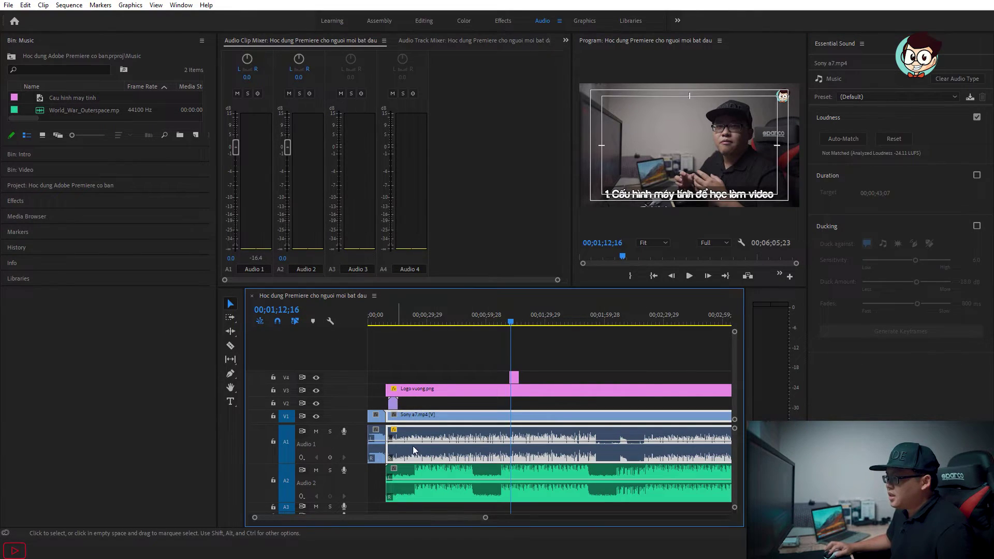
click(468, 353)
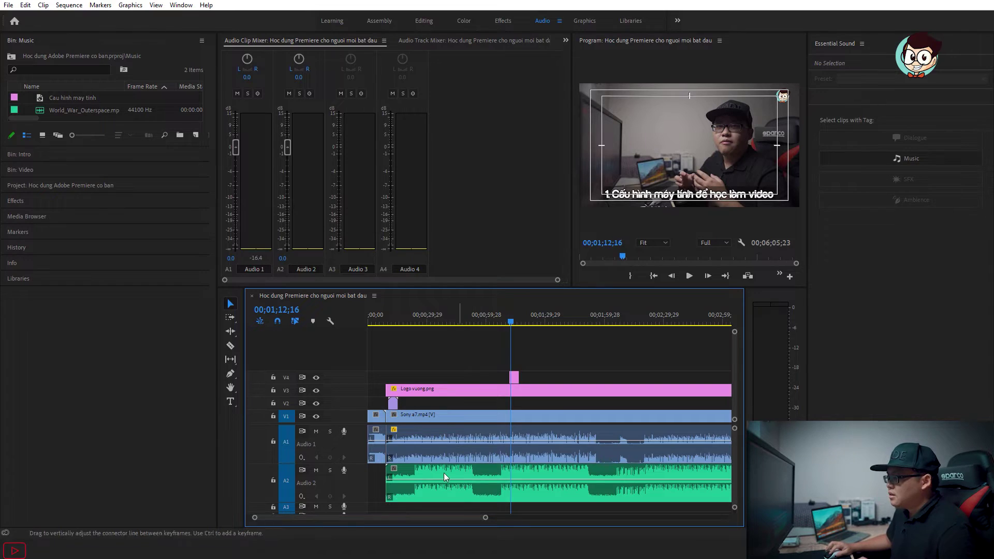
click(427, 466)
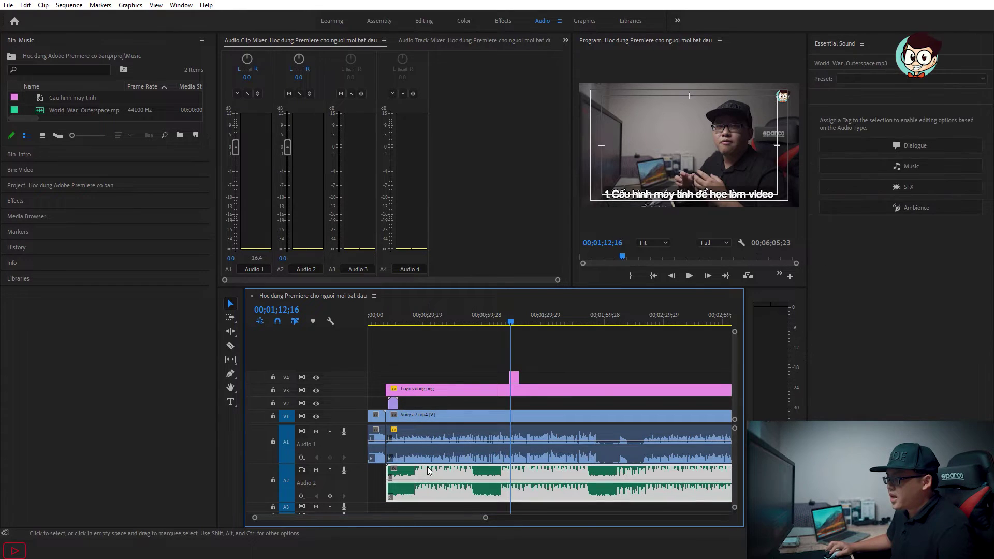
click(424, 437)
key(ctrl+s)
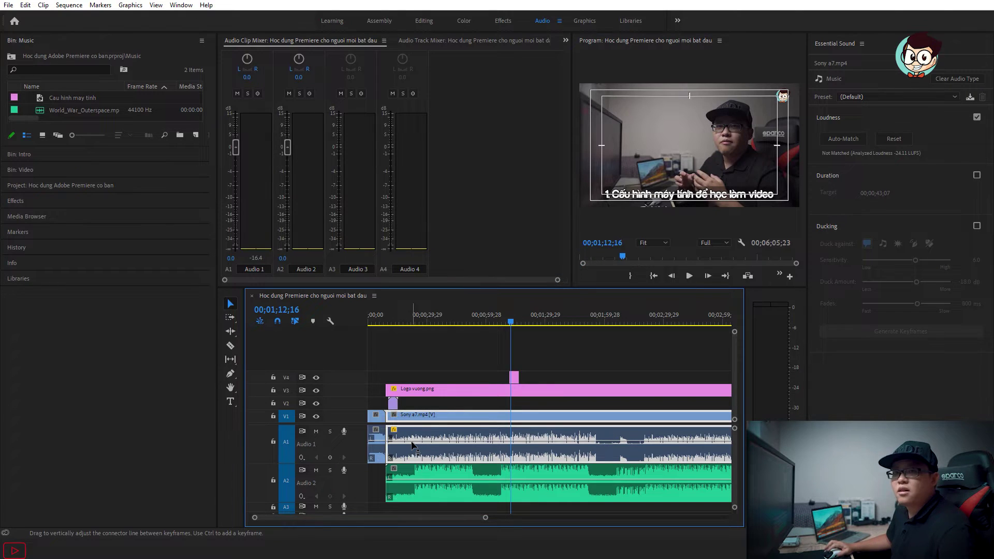
mouse_move(414, 446)
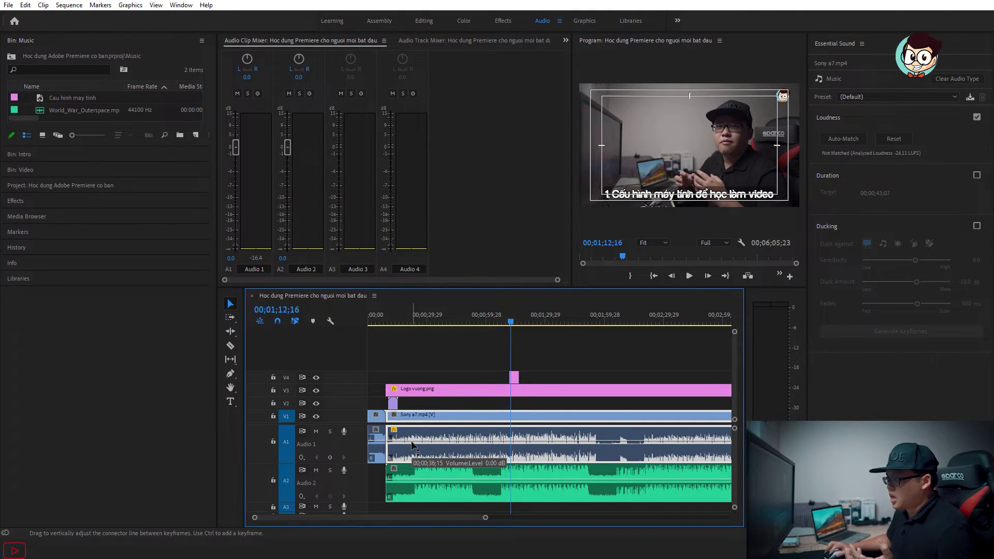
mouse_move(412, 321)
mouse_down()
mouse_move(395, 321)
mouse_move(409, 322)
mouse_up()
click(430, 481)
click(423, 461)
click(390, 322)
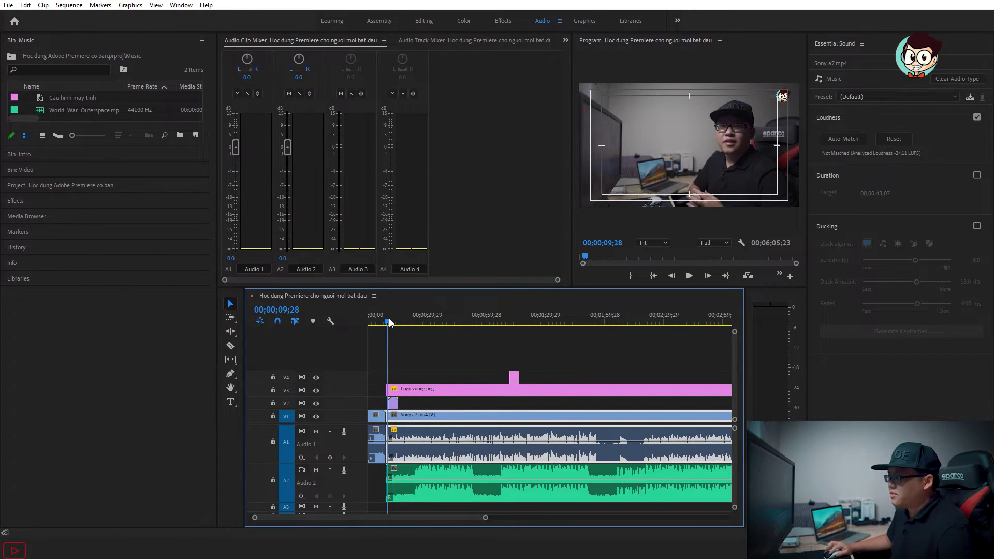
key(space)
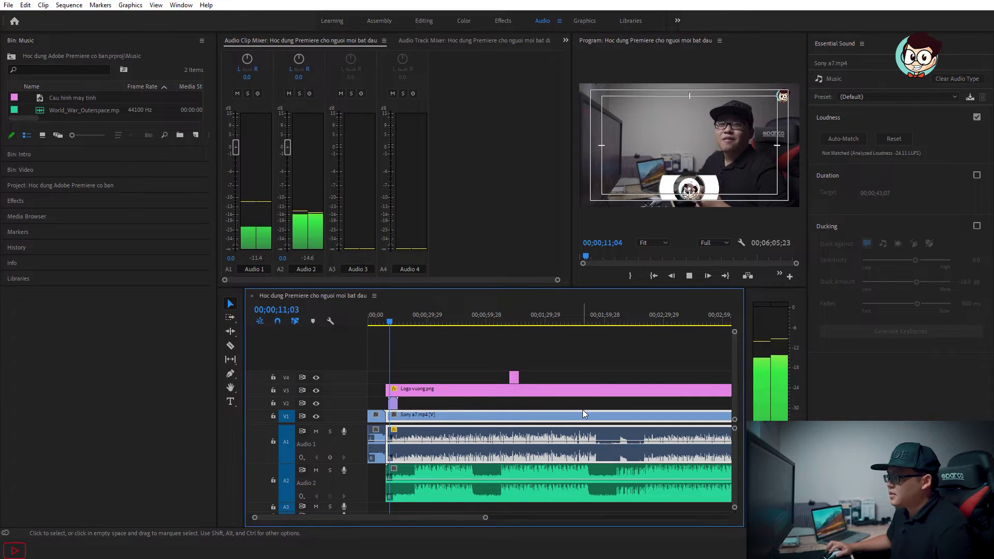
key(space)
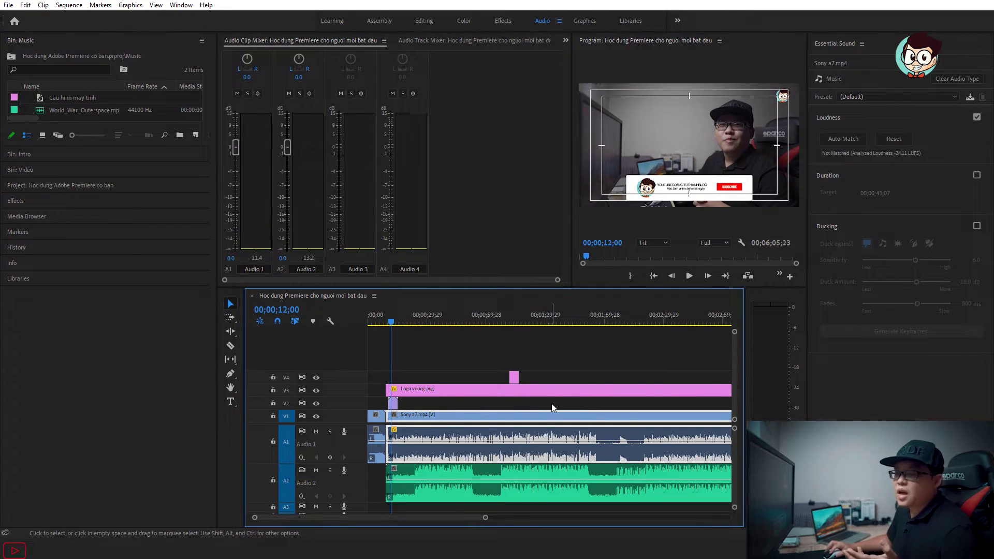
drag(392, 313, 390, 312)
key(=)
key(=)
key(=)
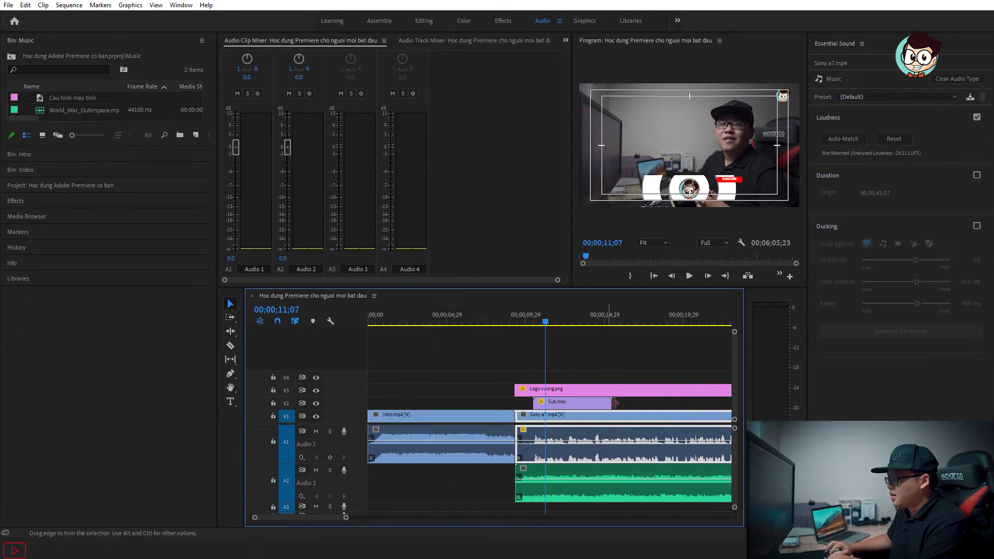
click(596, 324)
key(space)
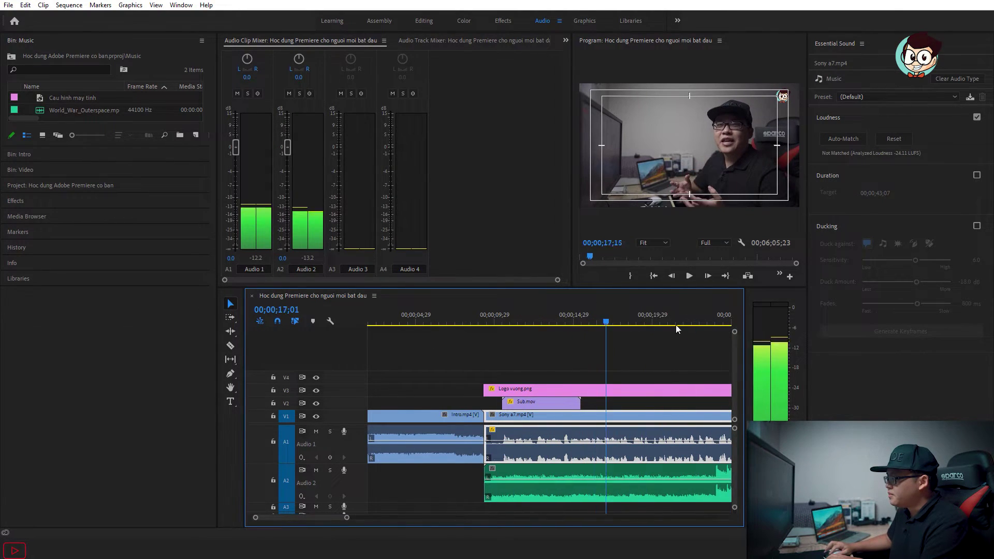
drag(675, 324, 652, 327)
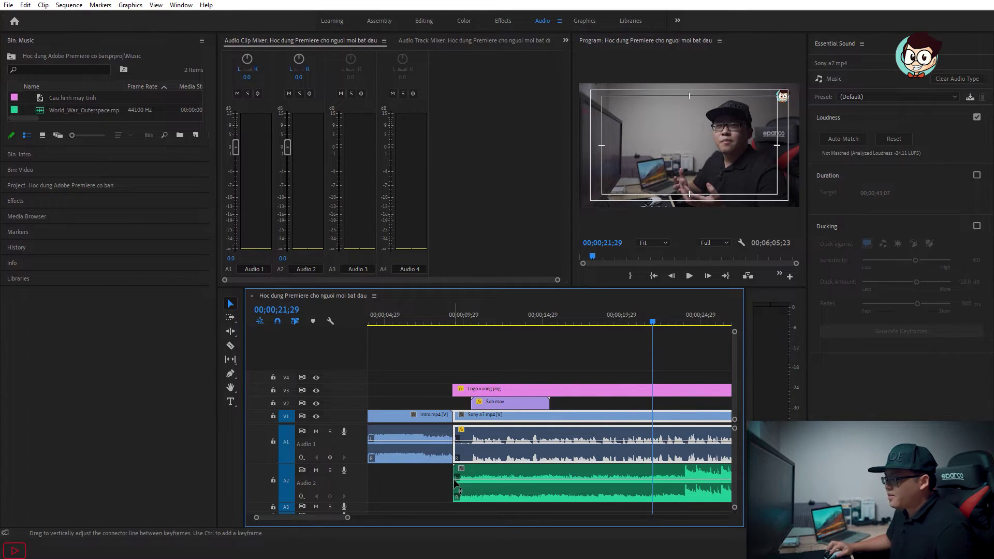
mouse_move(455, 482)
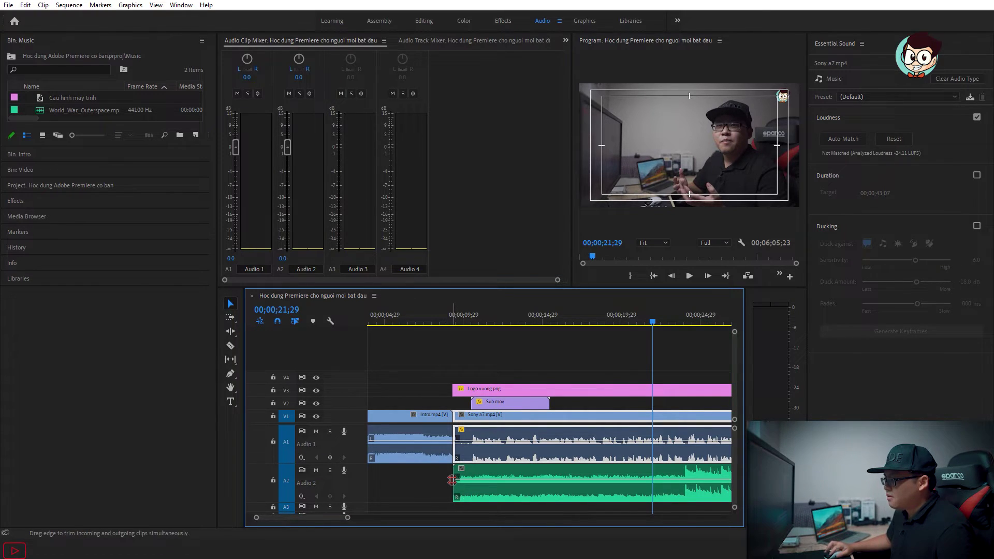
- Add volume keyframes to the World_War_Outerspace clip, drop the first to -∞ dB, and preview the fade-in
click(506, 488)
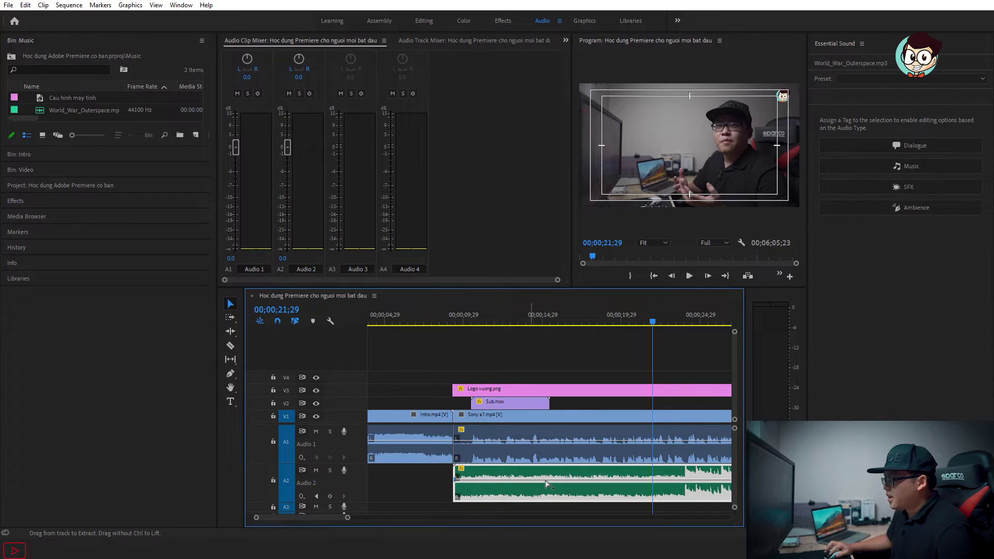
ctrl+click(683, 479)
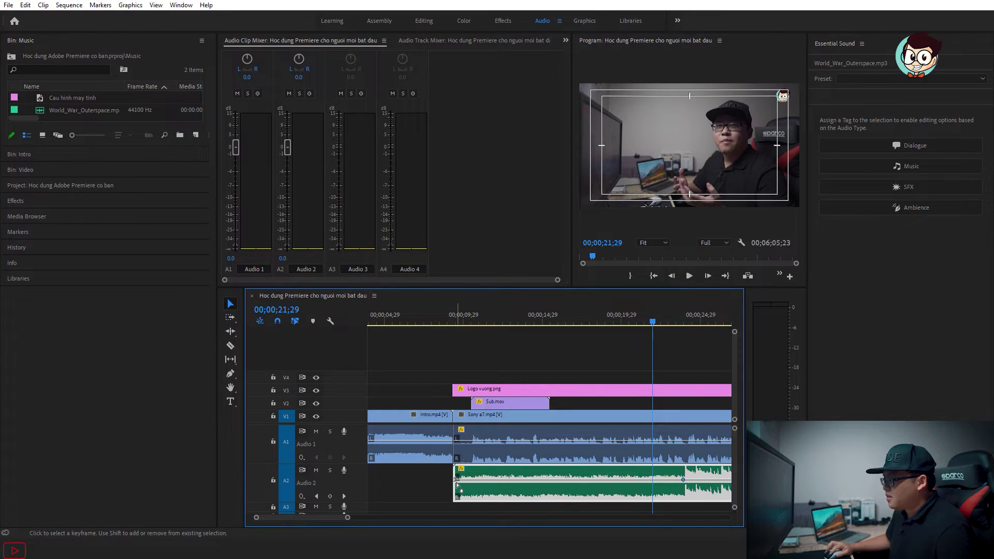
drag(456, 479, 455, 498)
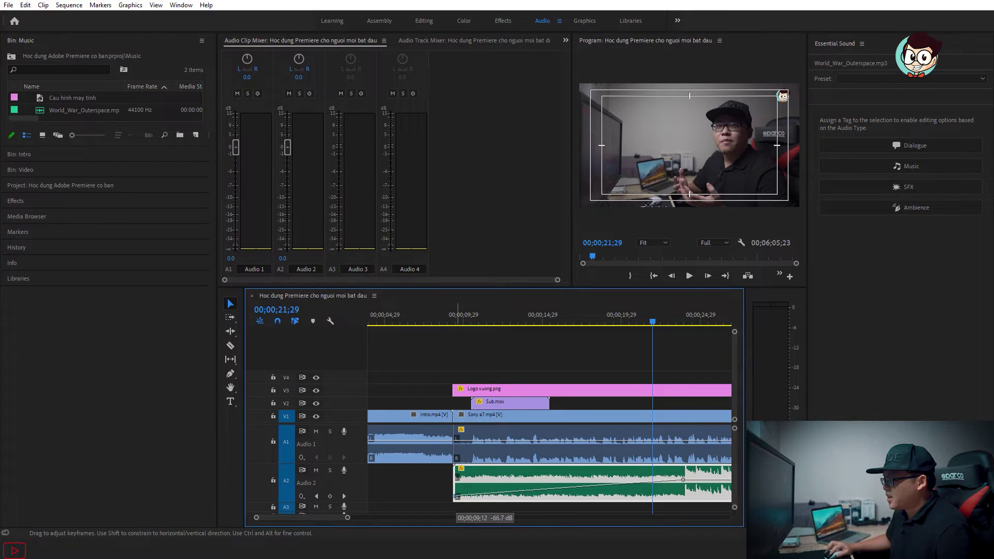
click(443, 315)
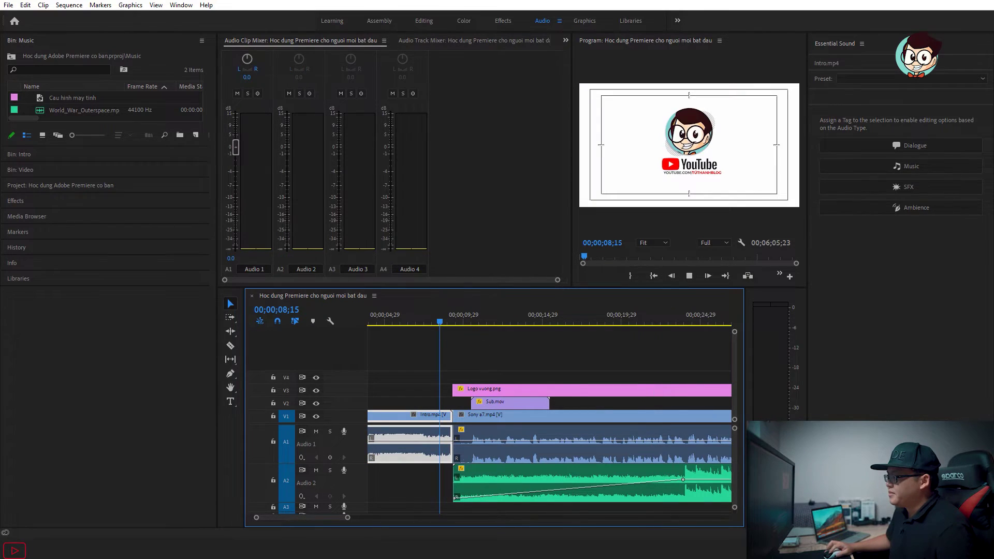
key(space)
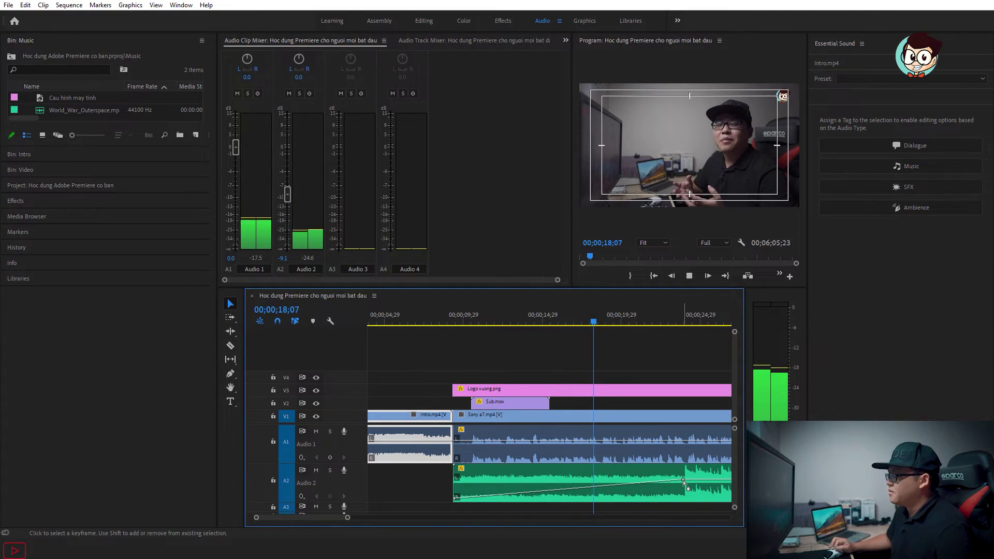
key(space)
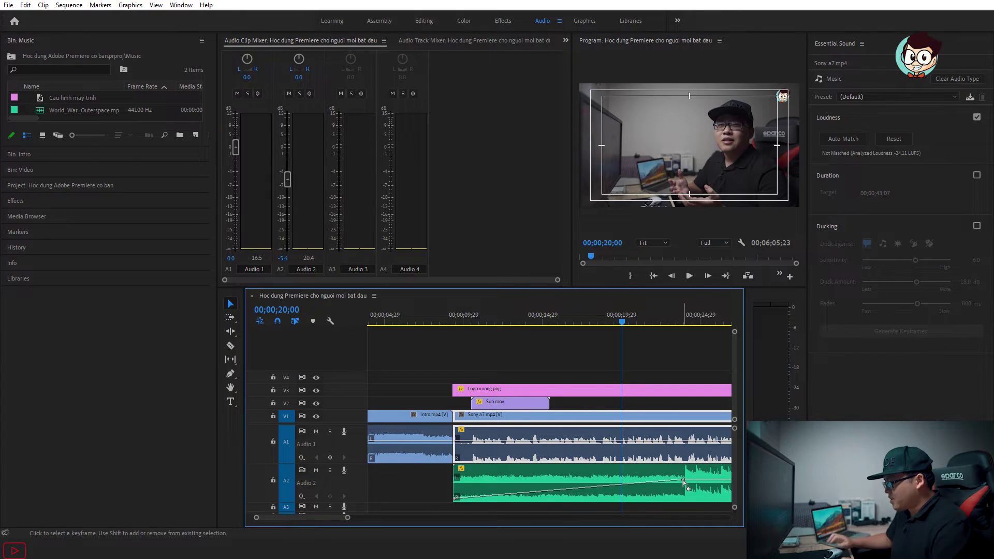
- Add three volume keyframes on the A2 music from about 26 seconds onward
key(minus)
key(minus)
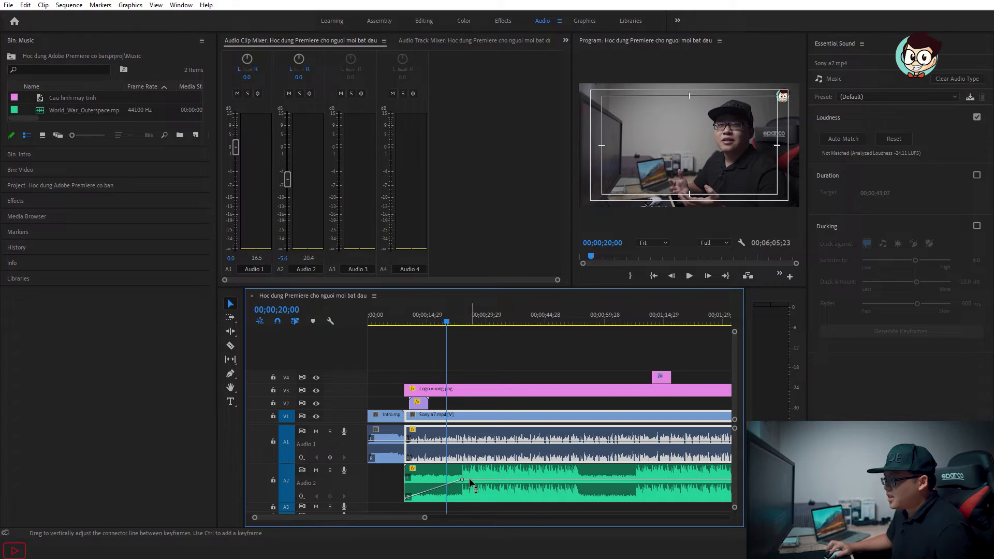
drag(464, 322, 471, 321)
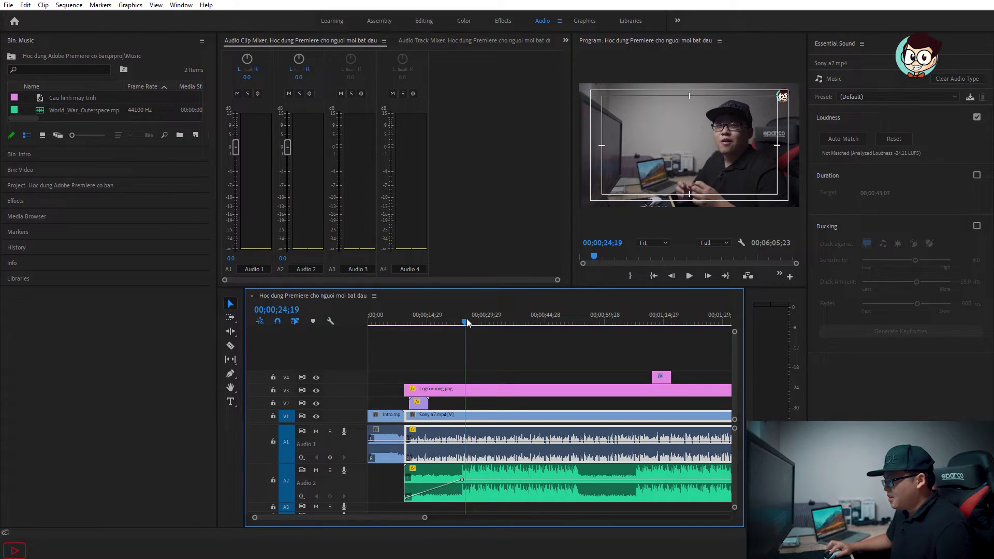
key(equal)
key(equal)
key(equal)
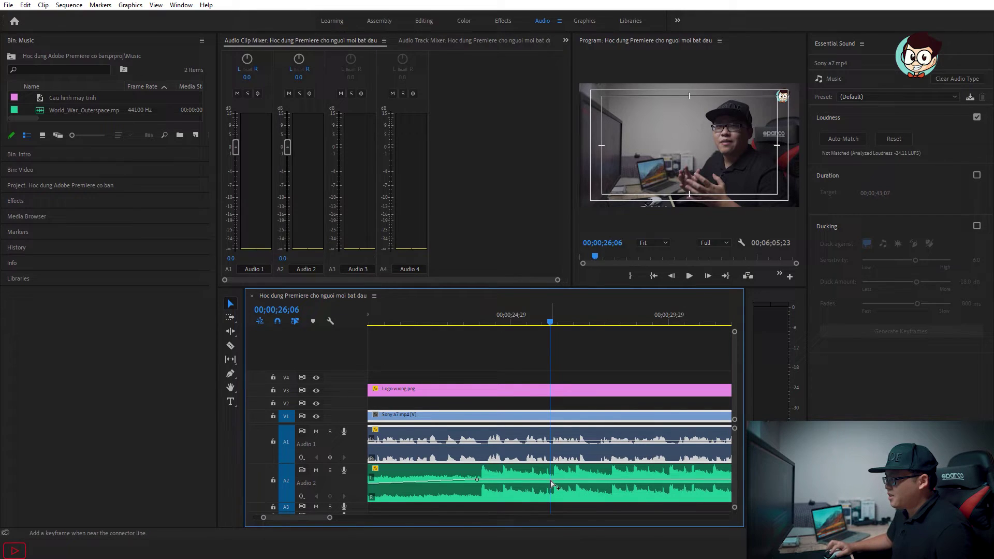
ctrl+click(551, 479)
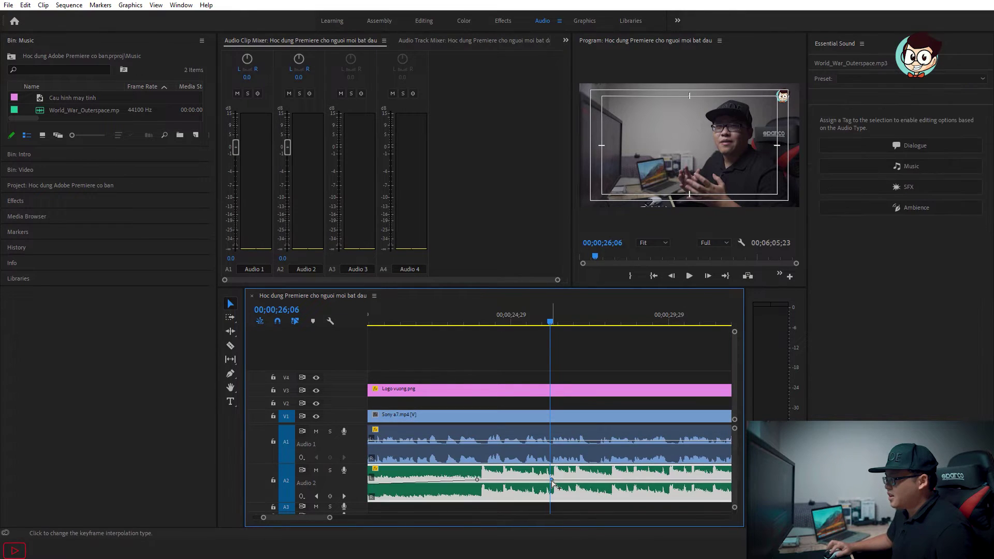
ctrl+click(612, 480)
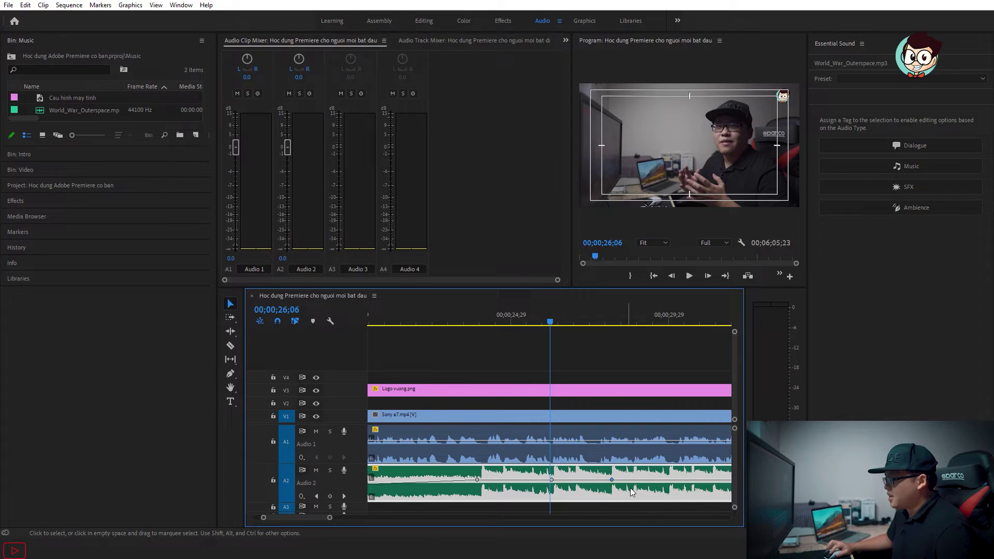
ctrl+click(670, 480)
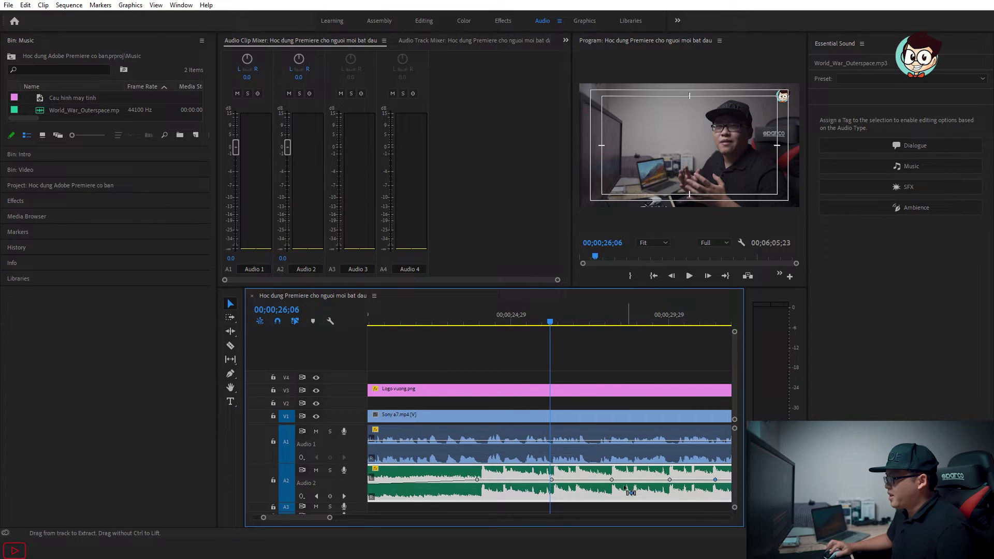
- Lower the music to -9.1 dB at 28;04 and silence at 29;27, then preview the dip
drag(611, 480, 611, 498)
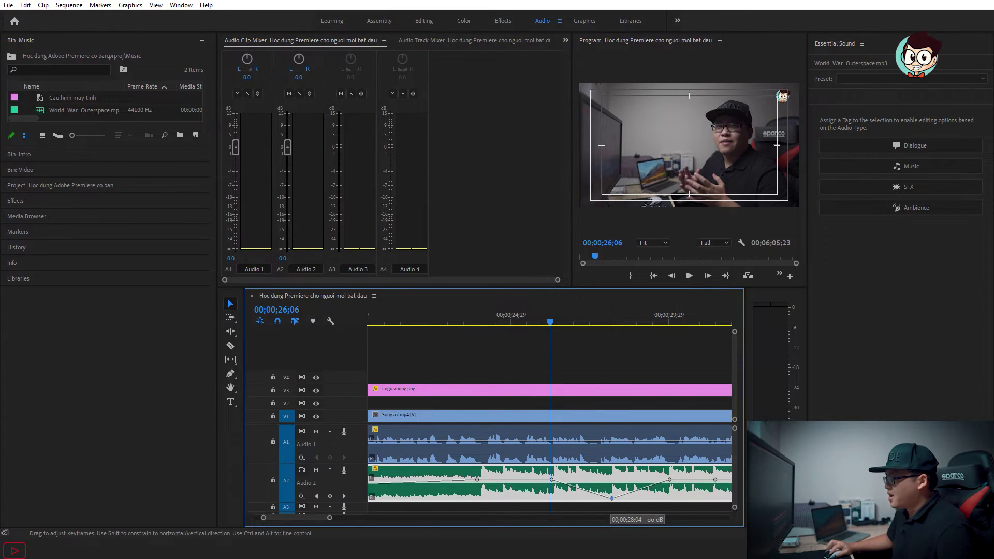
drag(669, 480, 667, 498)
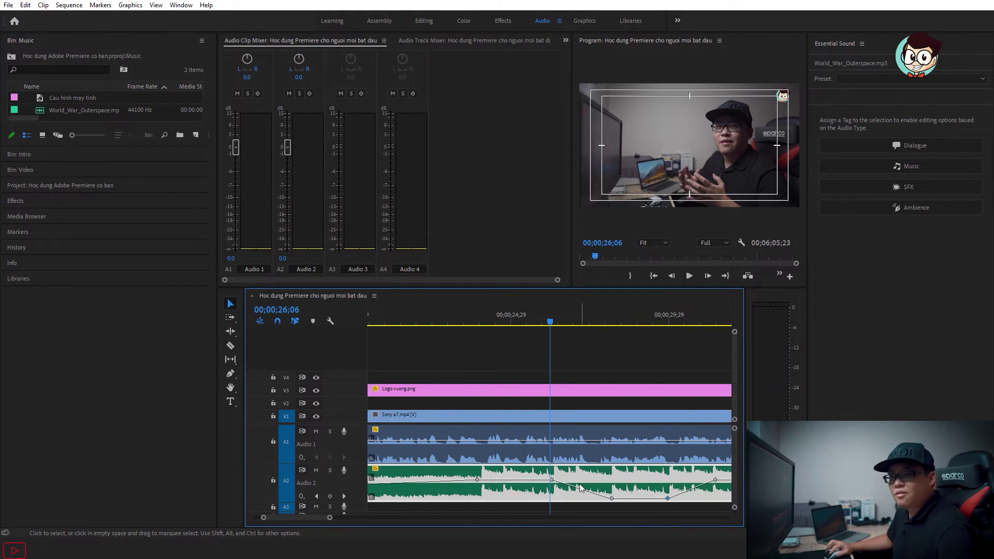
key(space)
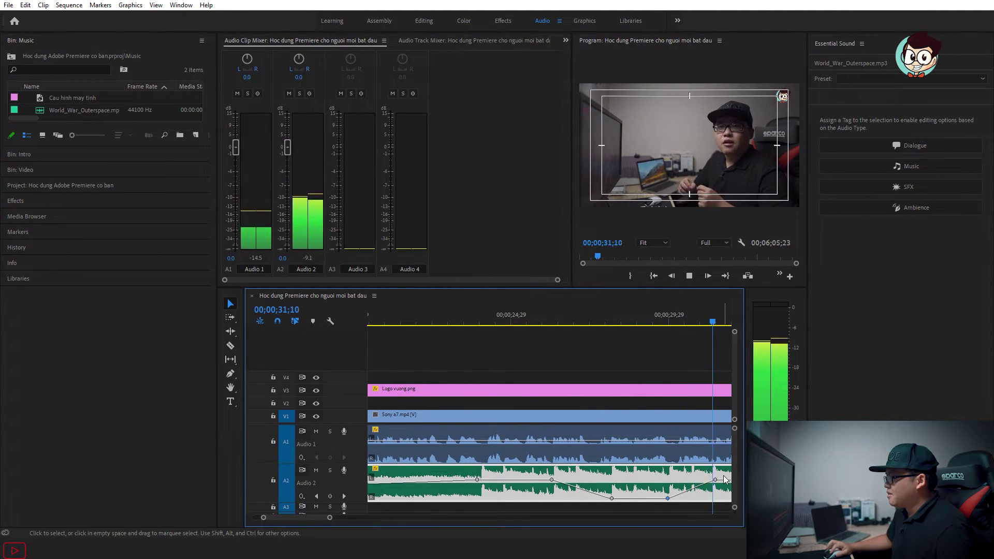
key(space)
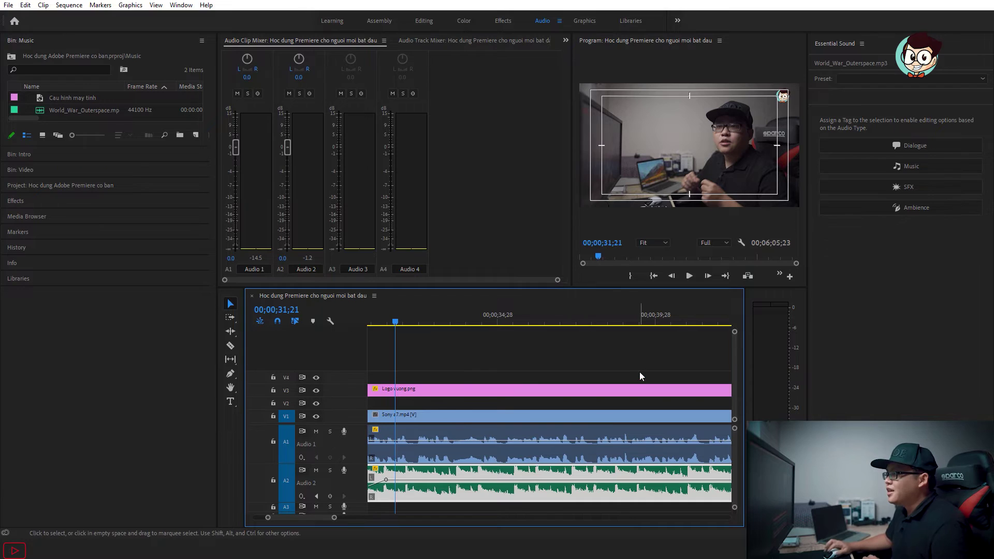
- Save the project and put the playhead at about 25 seconds
click(453, 346)
key(ctrl+s)
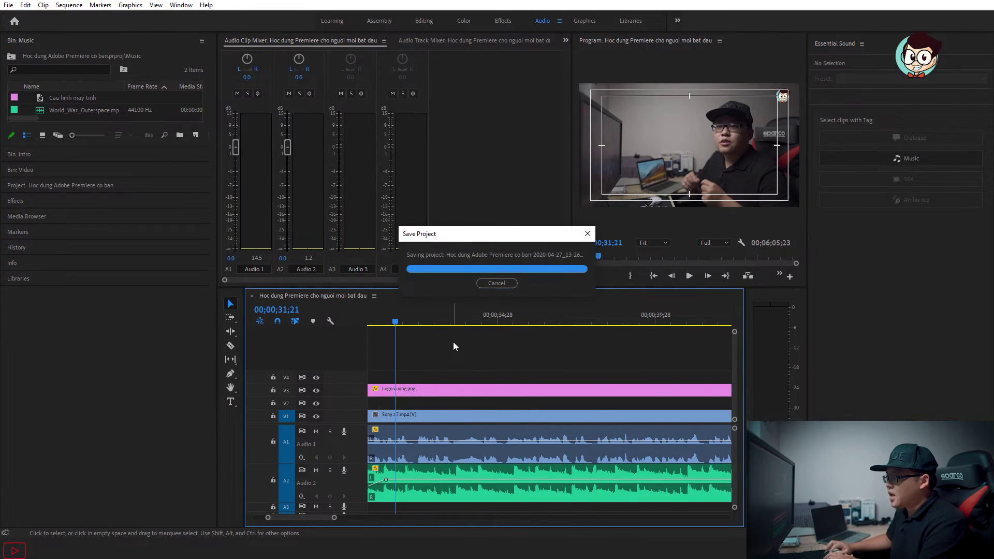
key(minus)
key(minus)
key(minus)
key(equal)
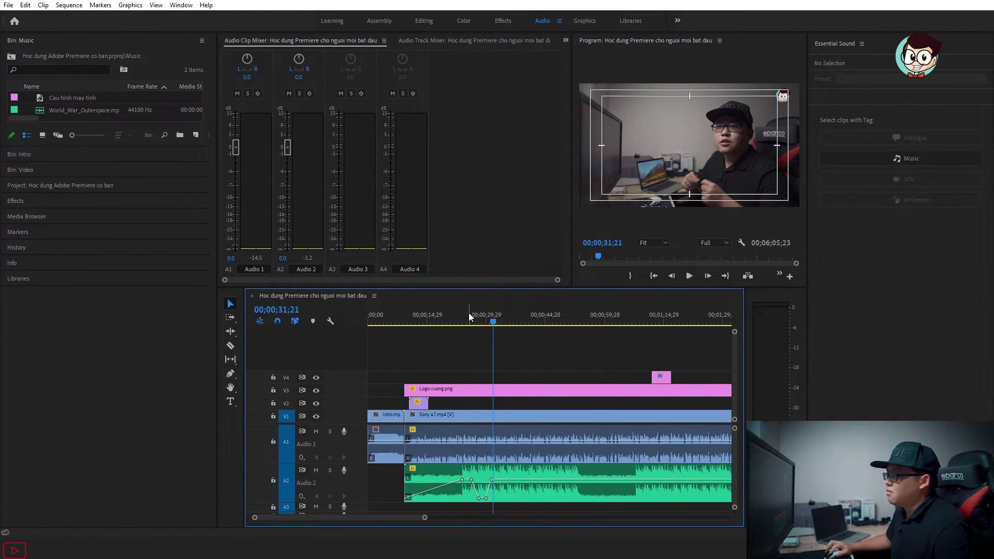
click(469, 315)
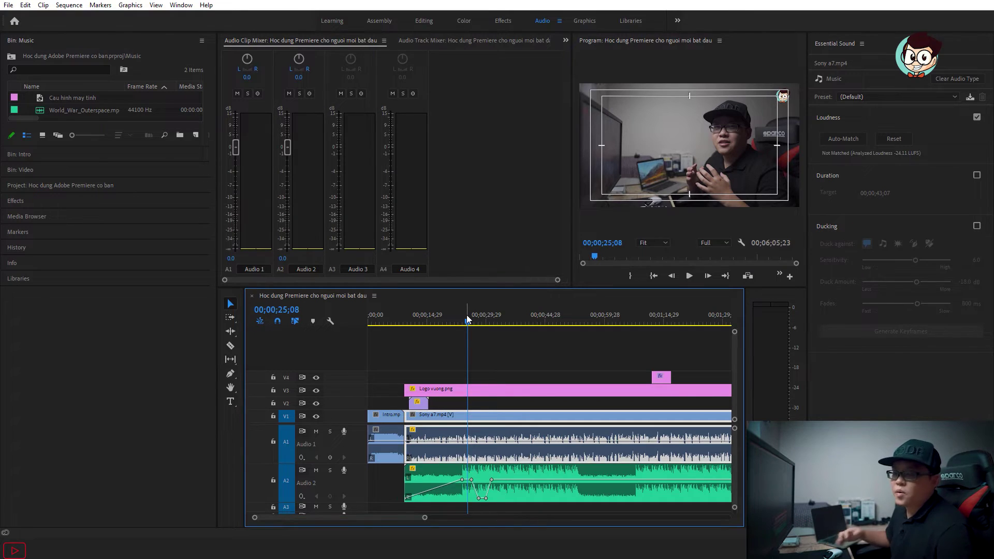
- Boost the Sony a7 dialogue clip on Audio 1 by 5 dB through Audio Gain
click(533, 355)
click(529, 446)
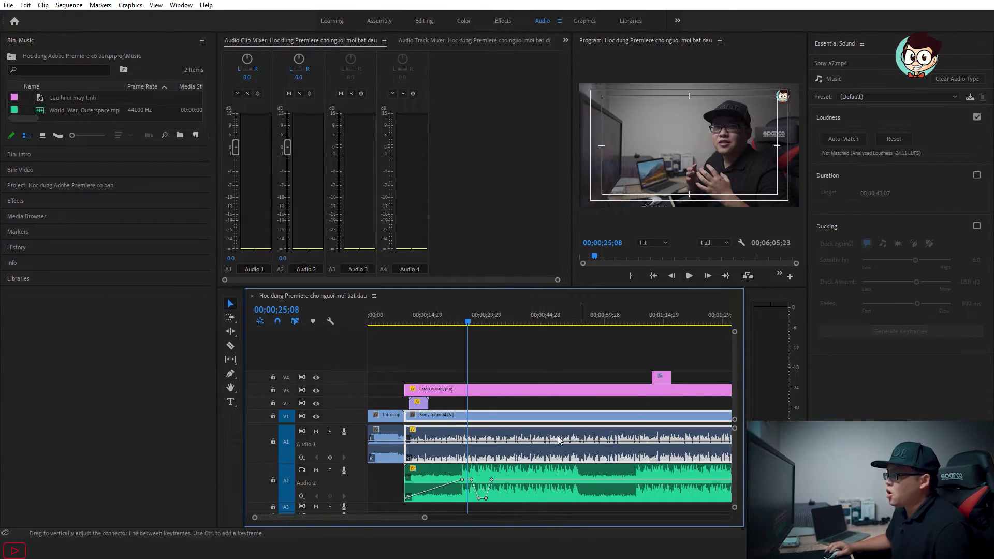
right_click(519, 460)
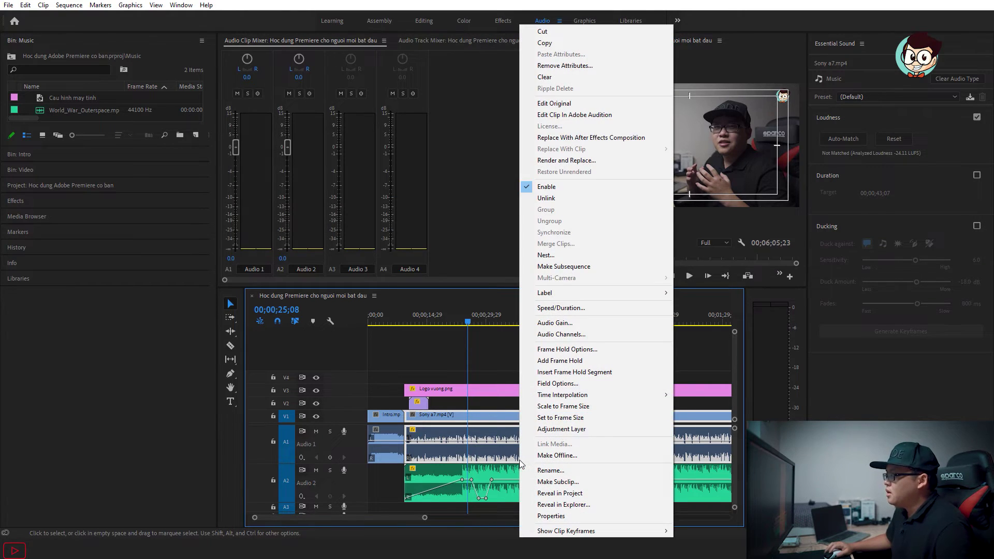
right_click(486, 457)
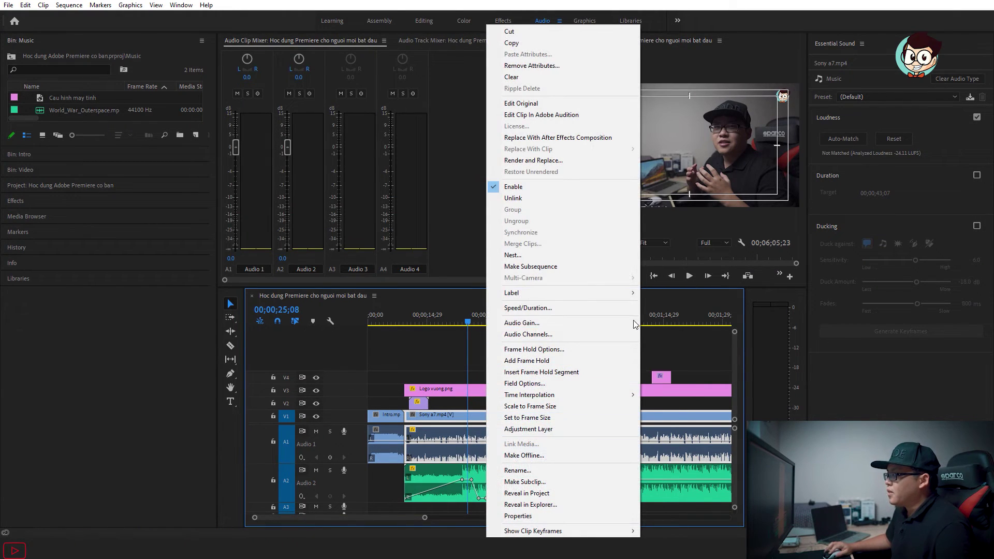
click(555, 324)
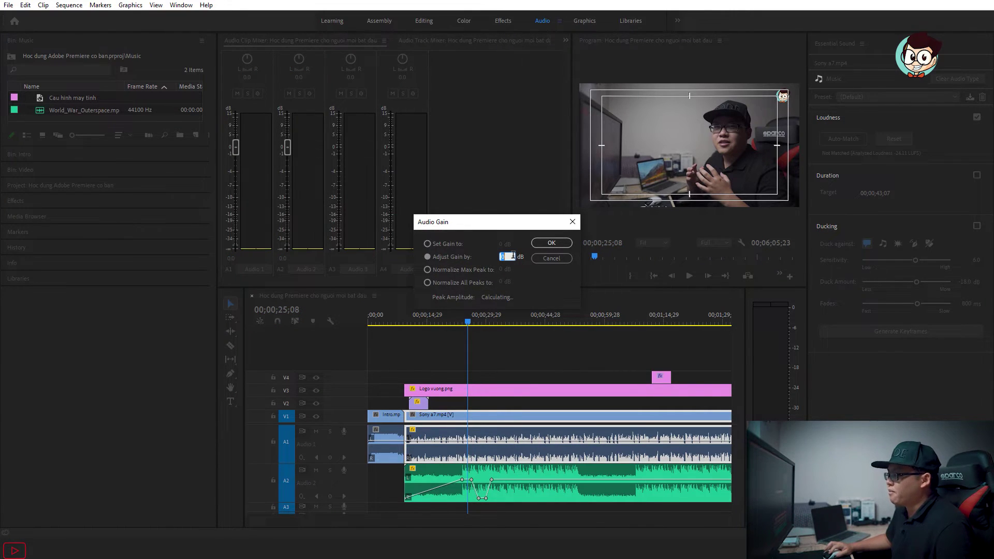
text(5)
key(Return)
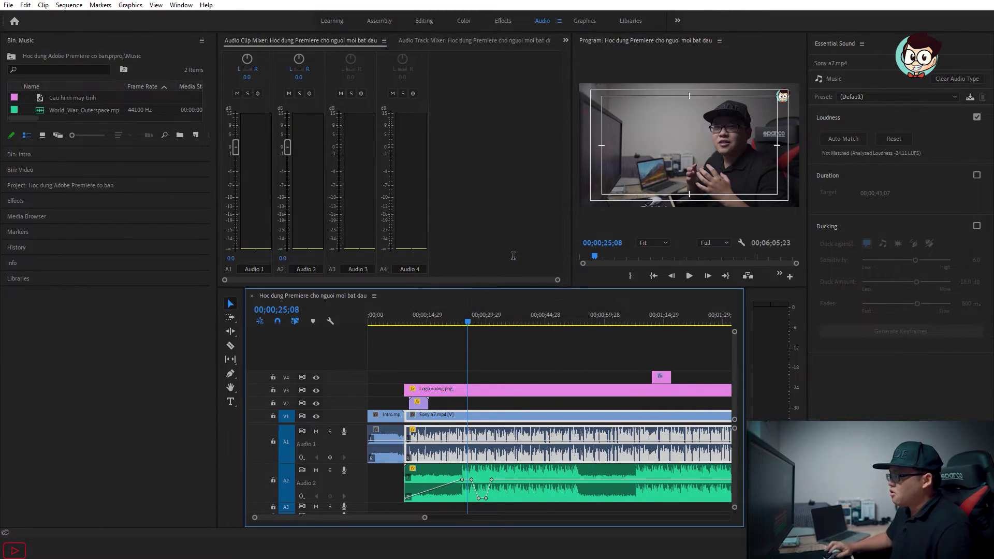
right_click(541, 439)
click(495, 363)
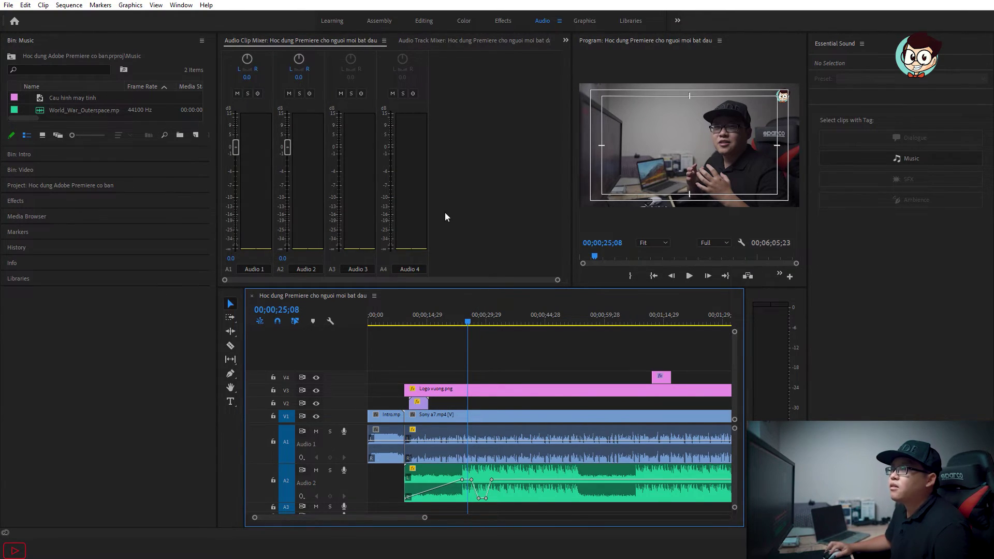
- Find the Constant Power transition under Effects > Audio Transitions > Crossfade
click(26, 200)
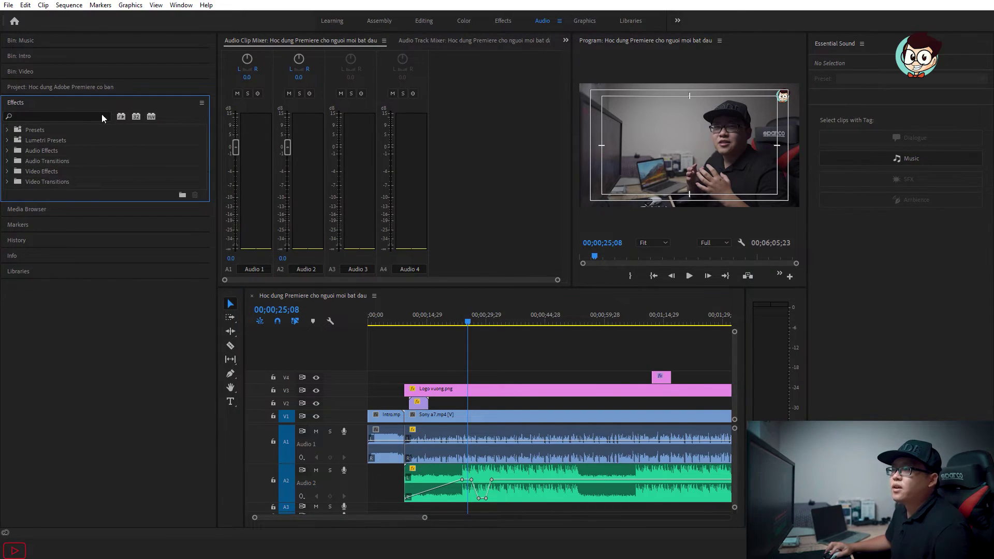
click(103, 116)
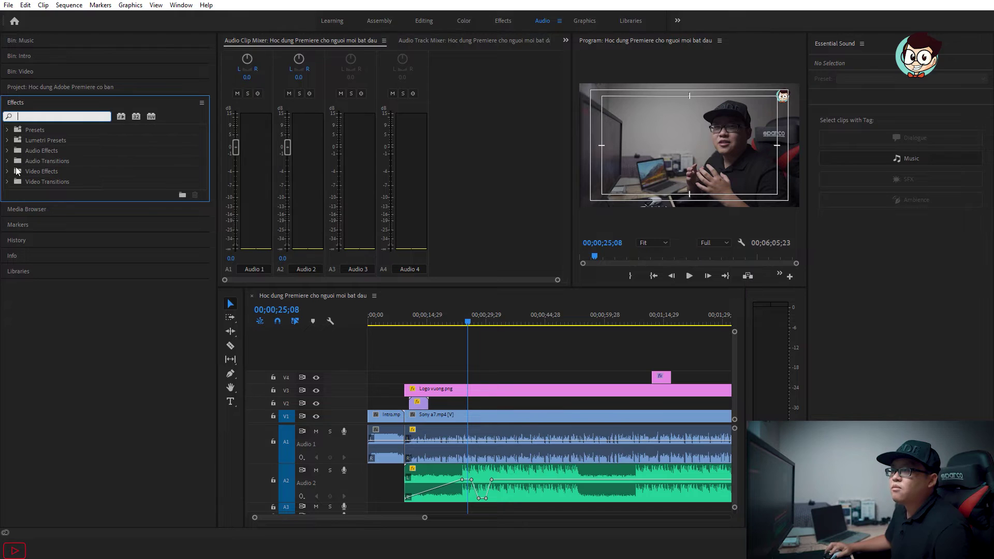
click(8, 151)
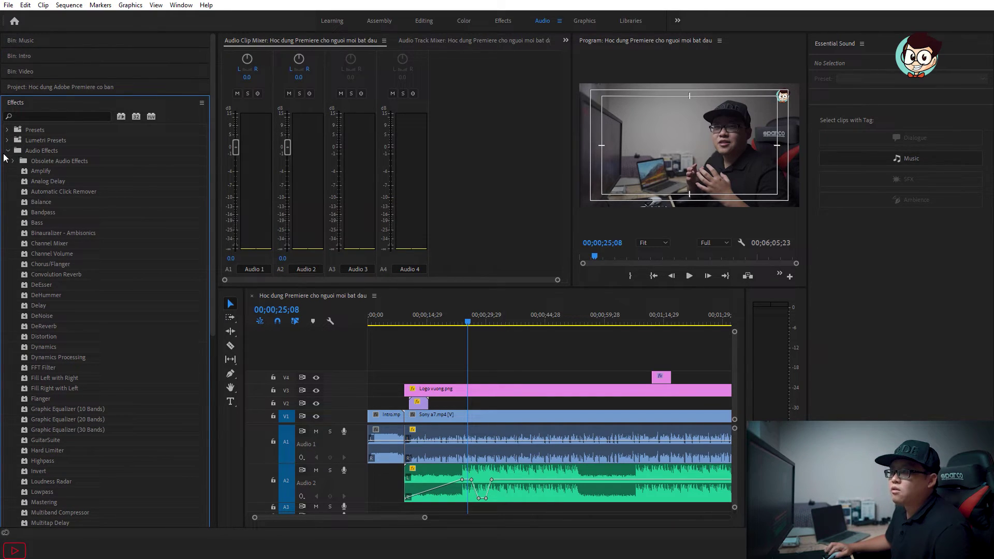
click(7, 150)
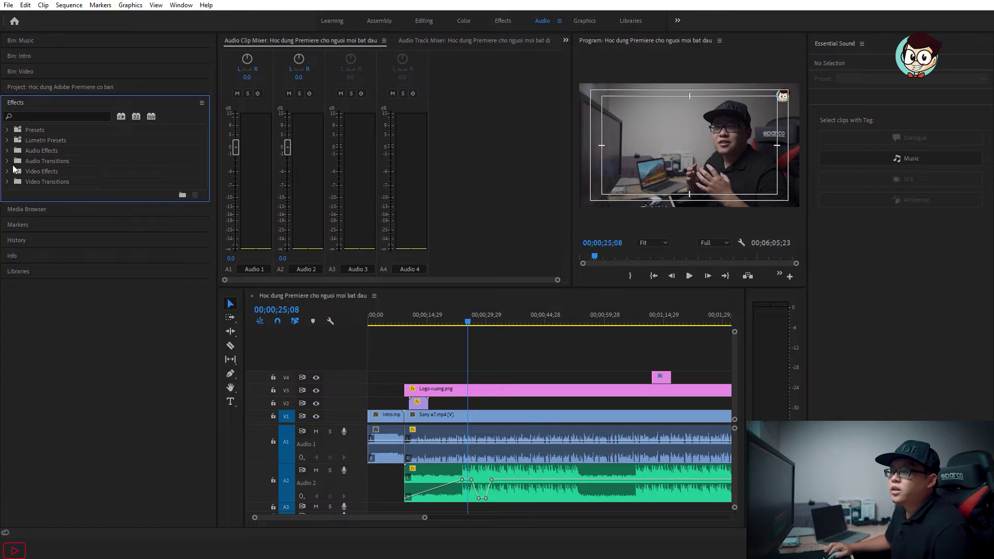
click(8, 161)
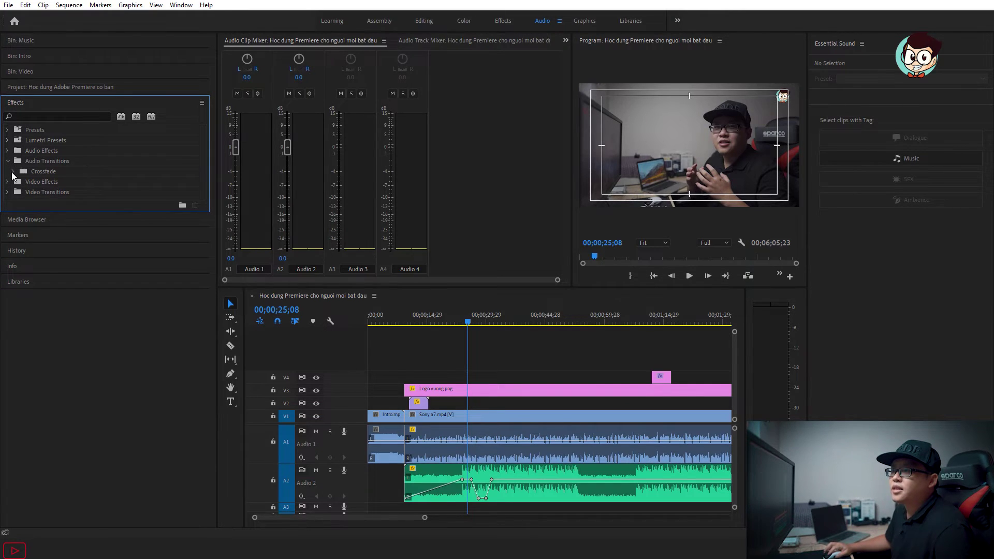
click(12, 172)
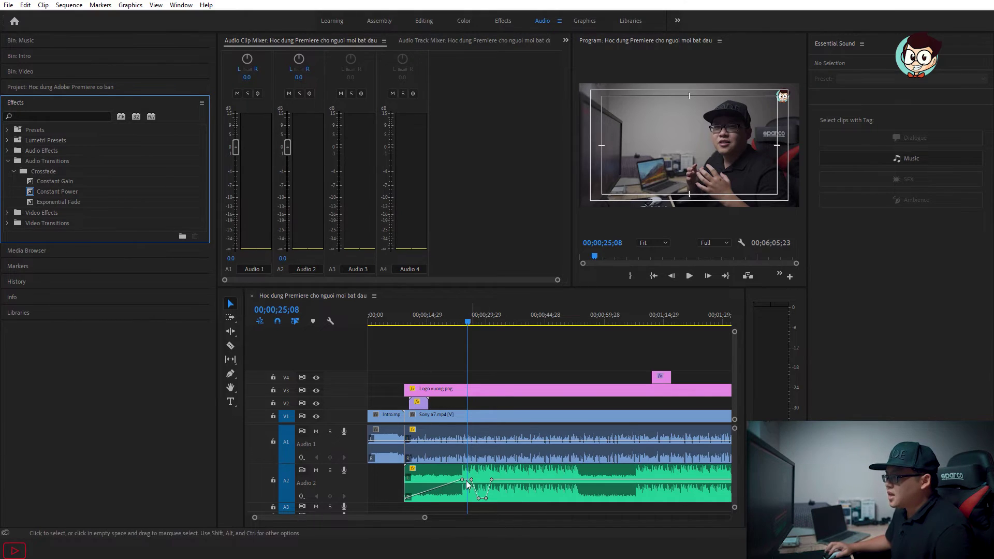
click(53, 201)
click(31, 191)
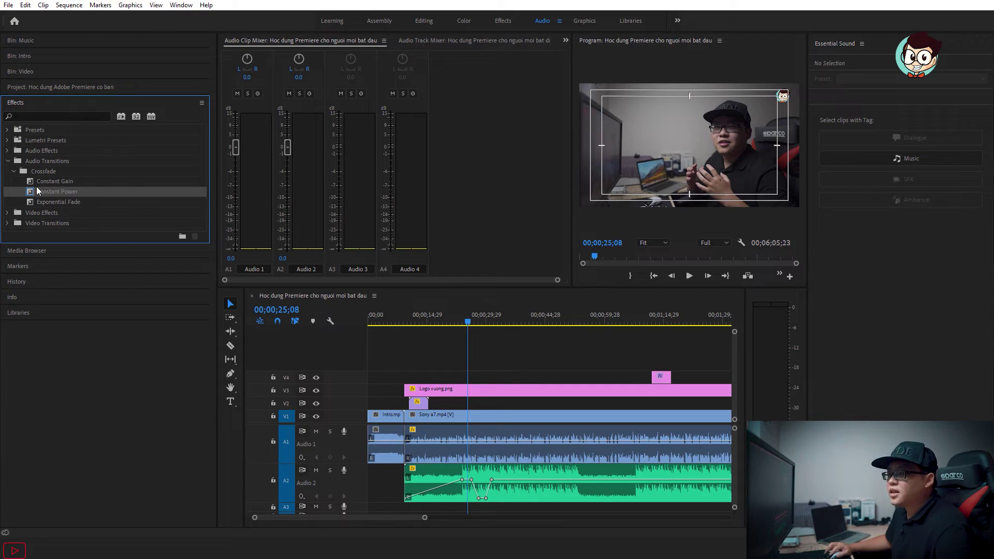
- Apply Constant Power at the Audio 1 cut between Intro.mp4 and Sony a7.mp4, then select it
mouse_move(33, 194)
mouse_down()
mouse_move(433, 424)
mouse_move(417, 450)
mouse_up()
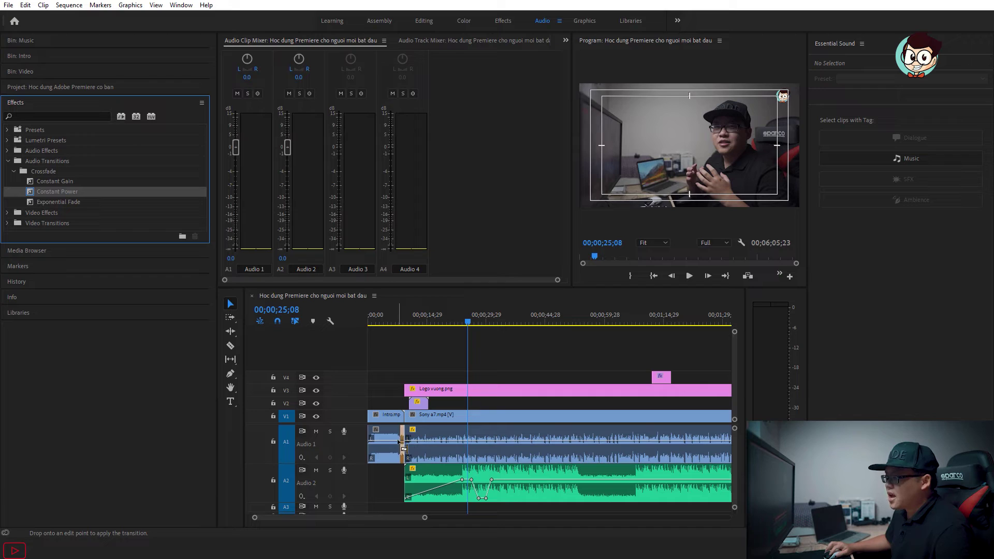
drag(403, 448, 403, 449)
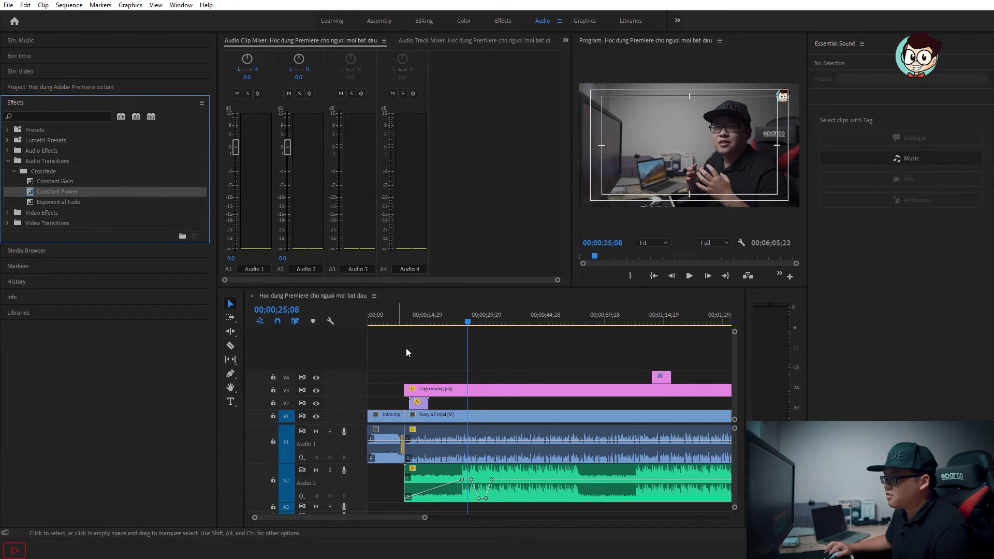
click(404, 321)
click(404, 321)
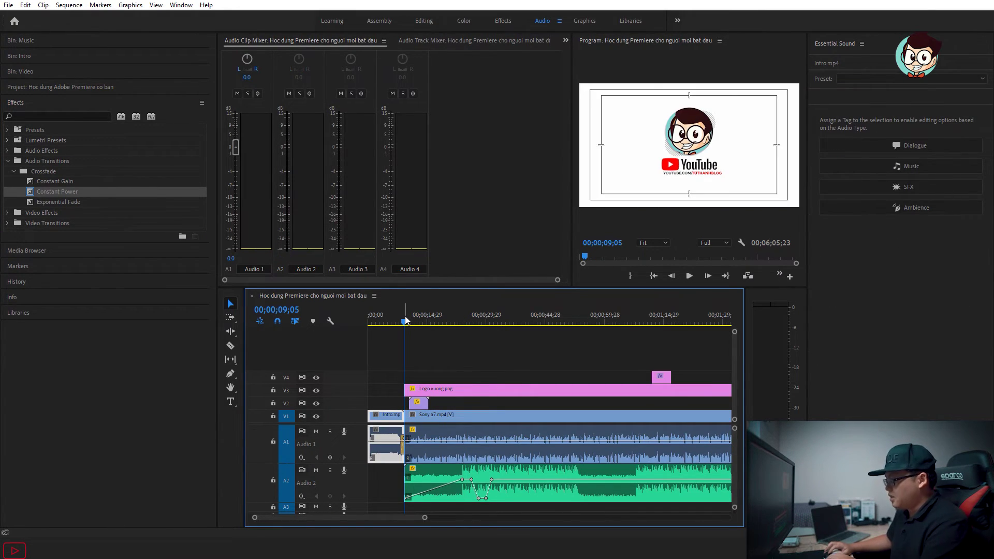
key(equal)
key(equal)
key(equal)
key(equal)
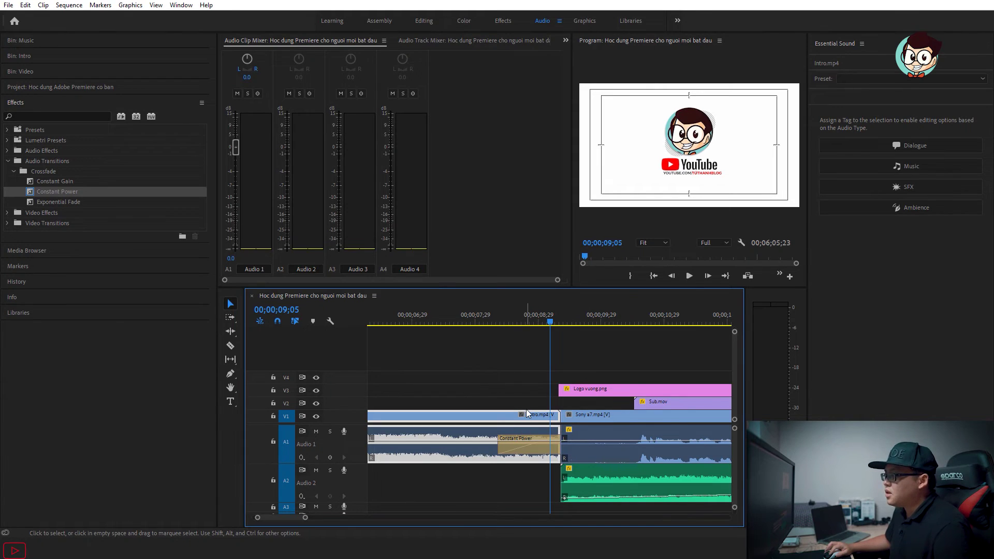
click(526, 445)
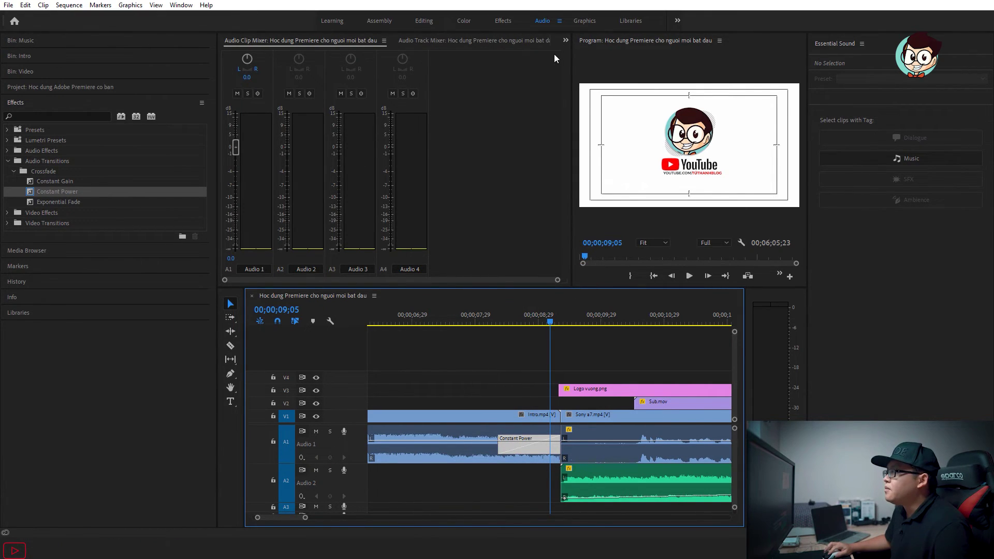
click(565, 41)
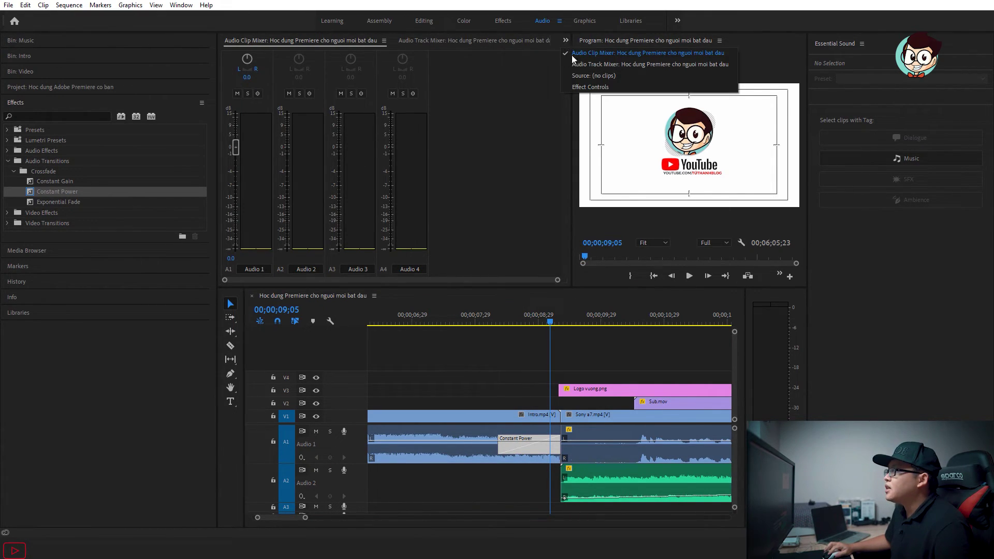
- Set the Constant Power crossfade's Alignment to Center at Cut in Effect Controls, then scrub through it
click(577, 87)
click(325, 98)
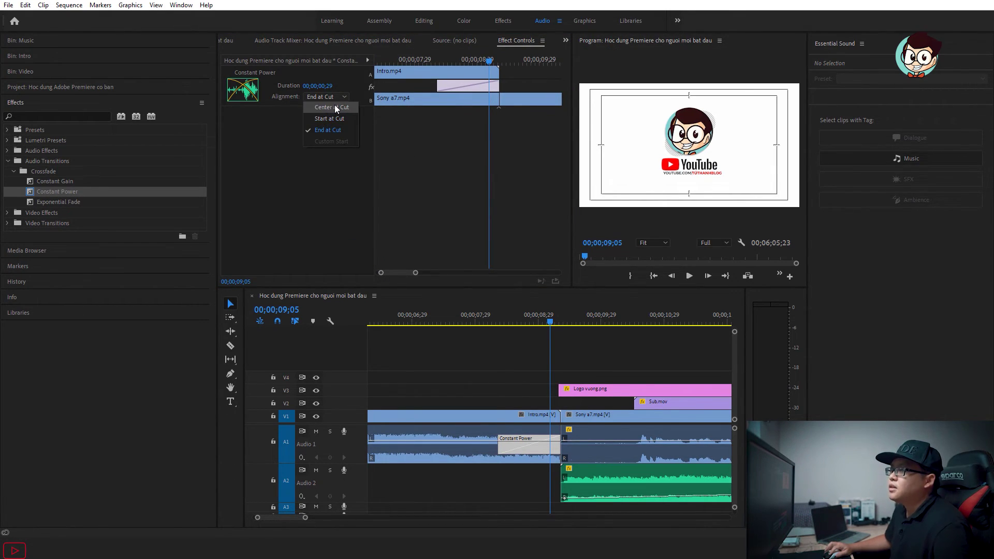
click(334, 108)
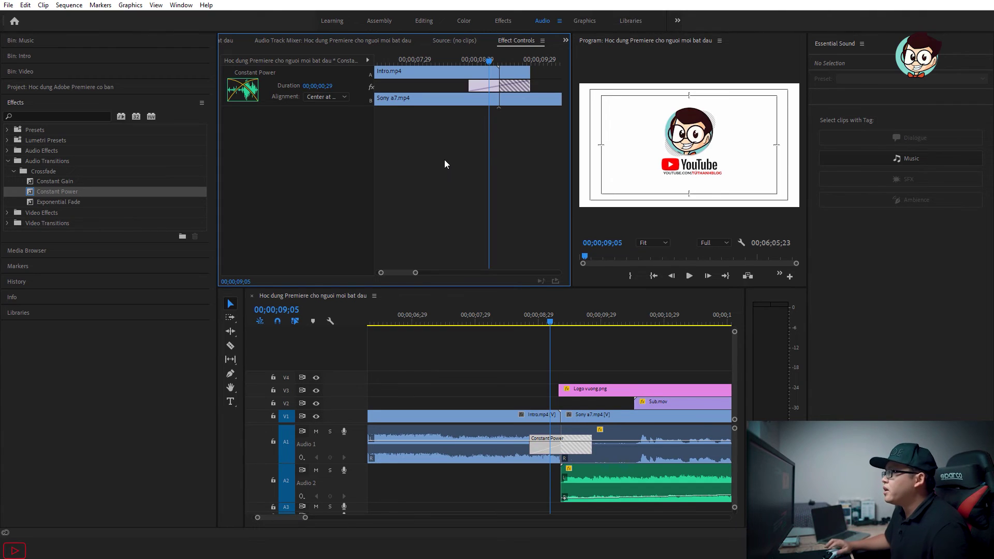
mouse_move(551, 324)
mouse_down()
mouse_move(638, 328)
mouse_move(594, 333)
mouse_up()
scroll(621, 388, down, 3)
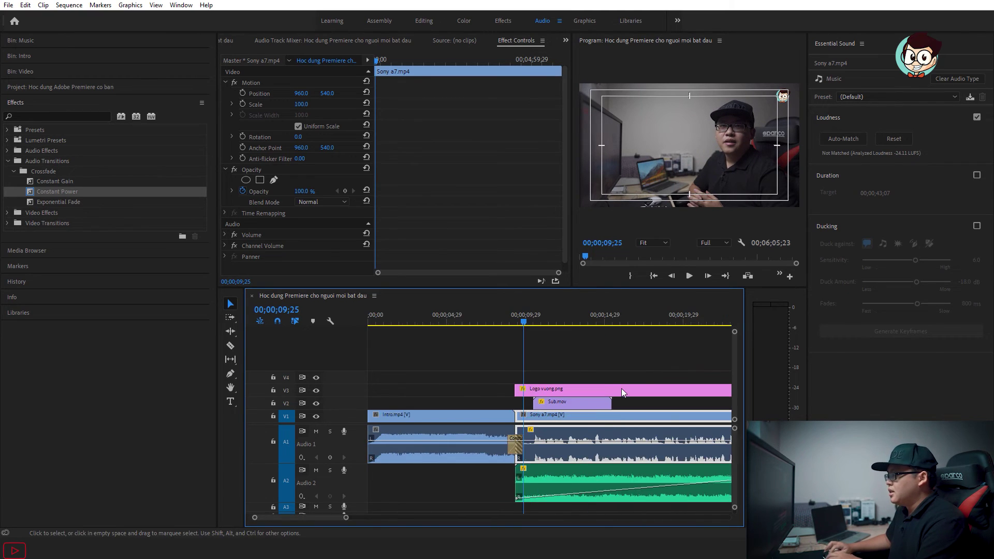
scroll(619, 378, down, 4)
scroll(616, 364, down, 2)
scroll(615, 364, down, 1)
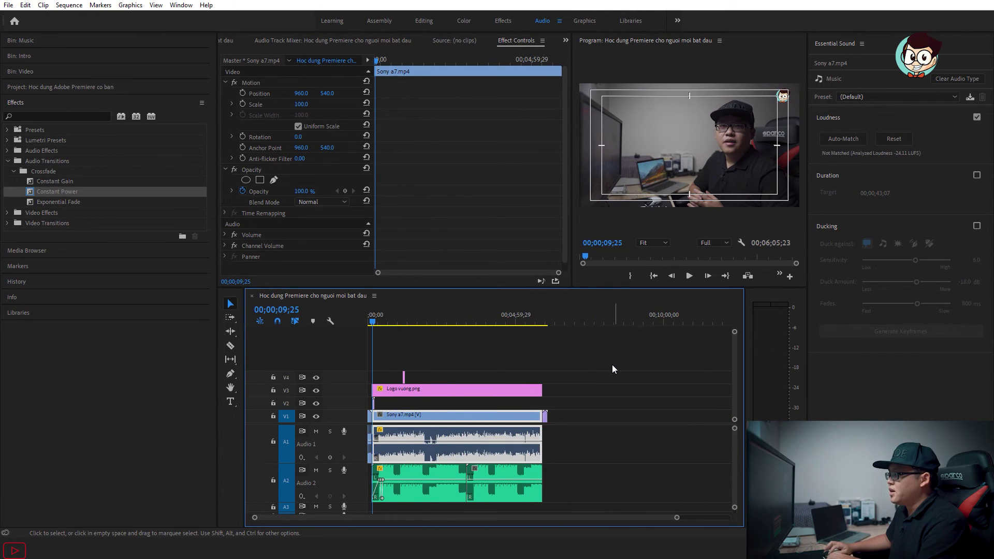
scroll(619, 359, up, 1)
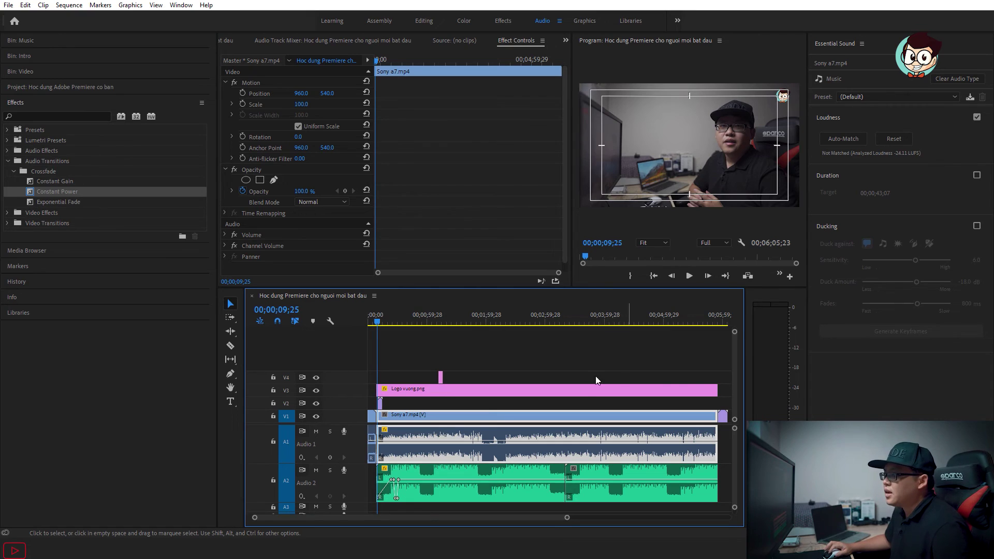